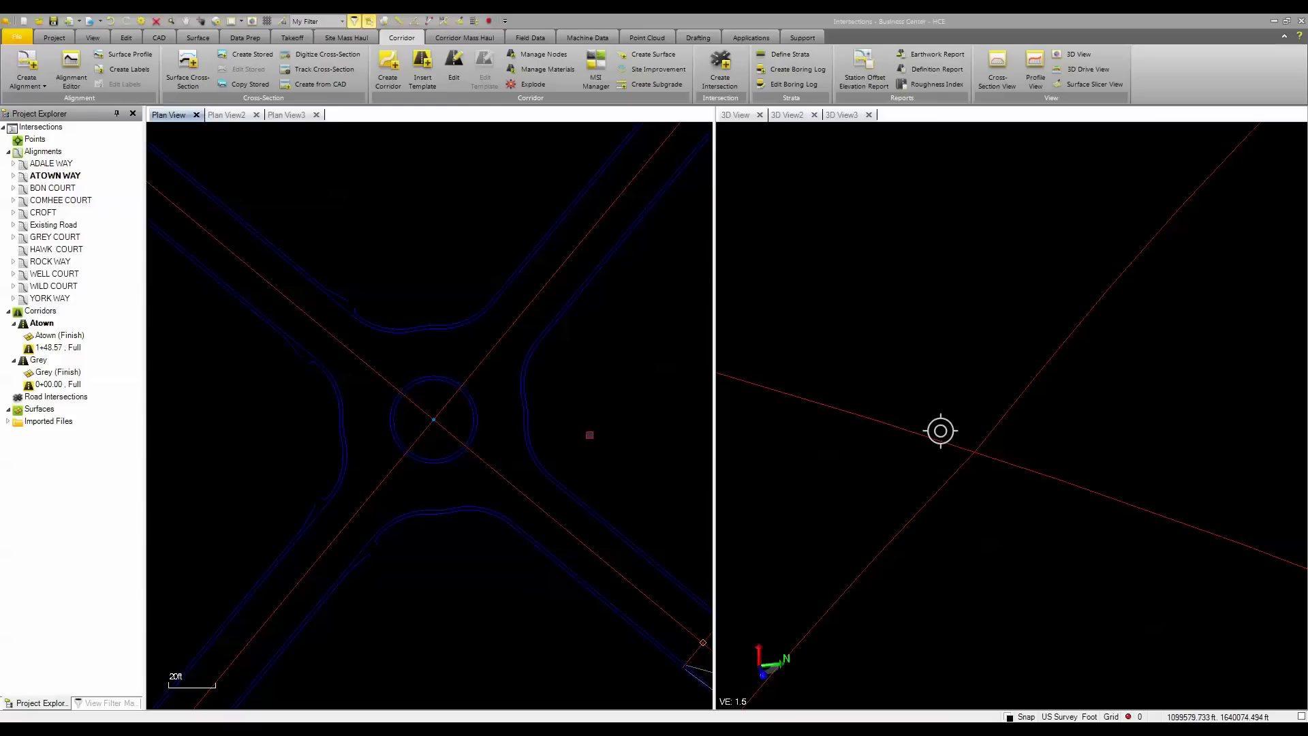
Select the ADALE WAY, CROFT and ATOWN WAY alignments and create an intersection named Round
click(434, 423)
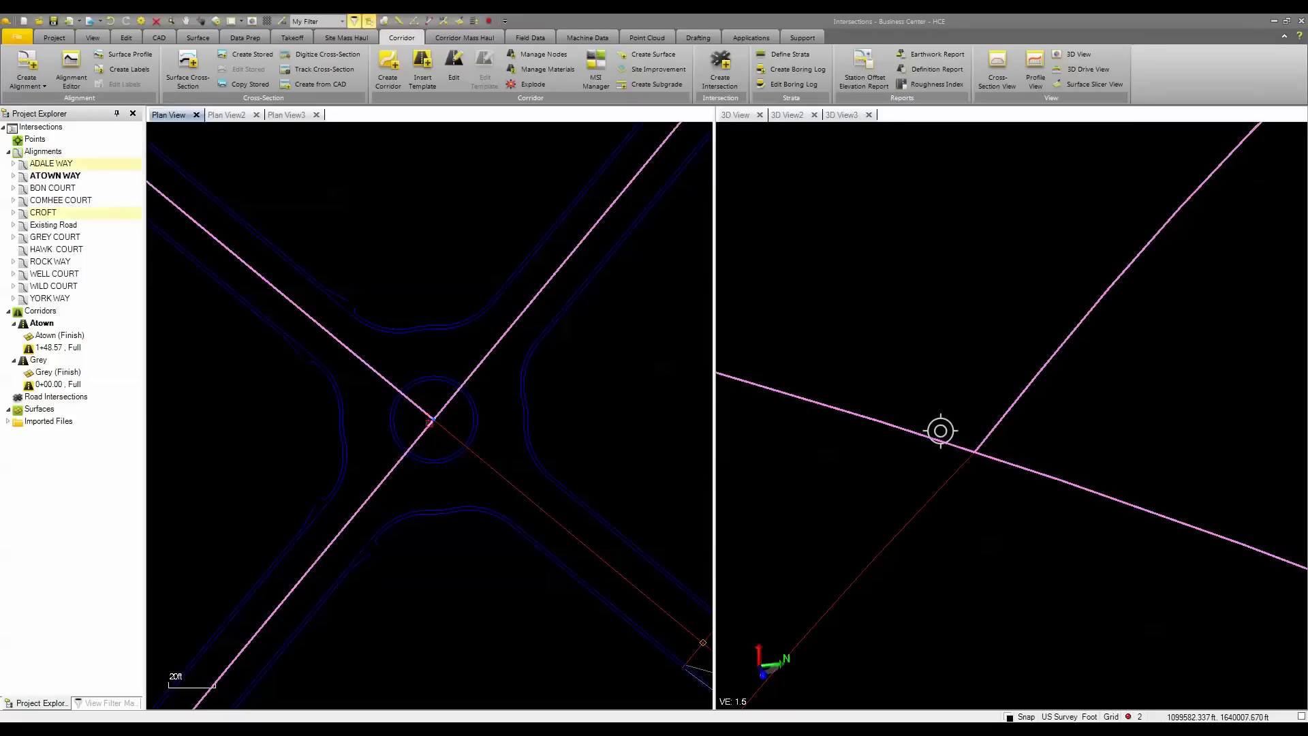
click(421, 414)
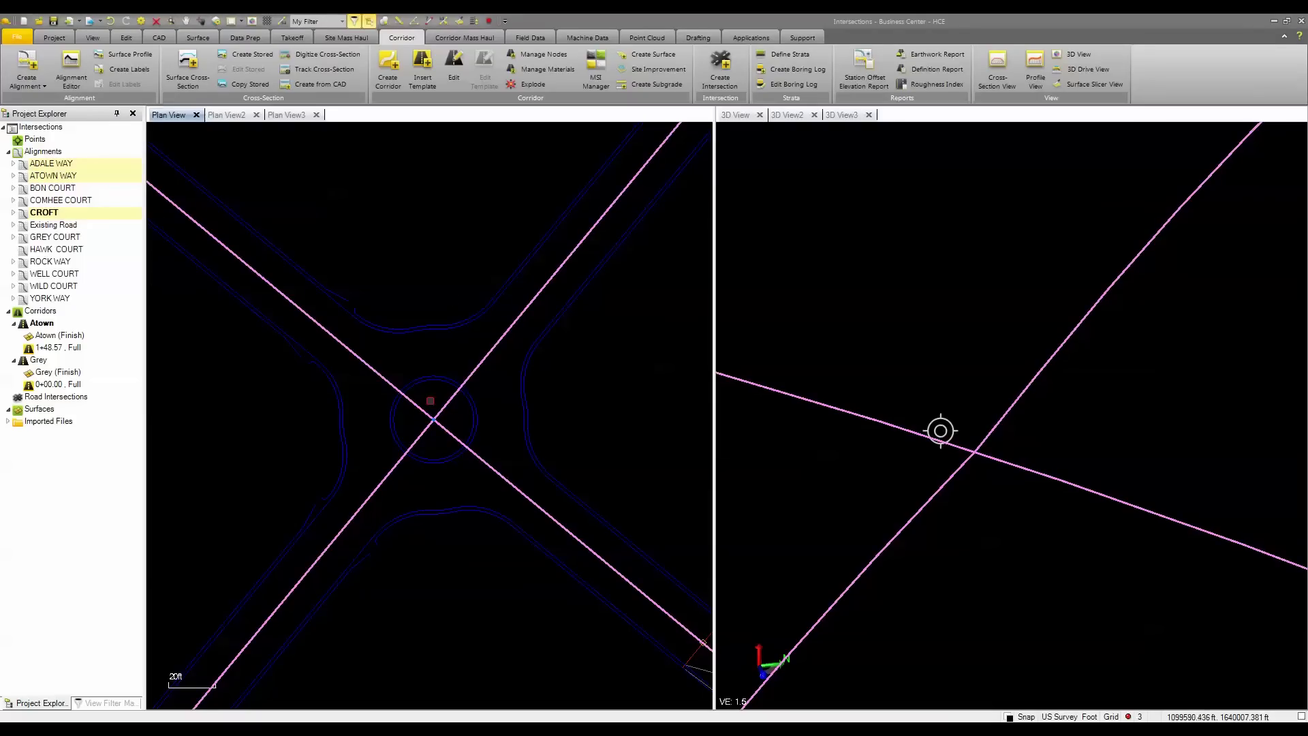
click(719, 68)
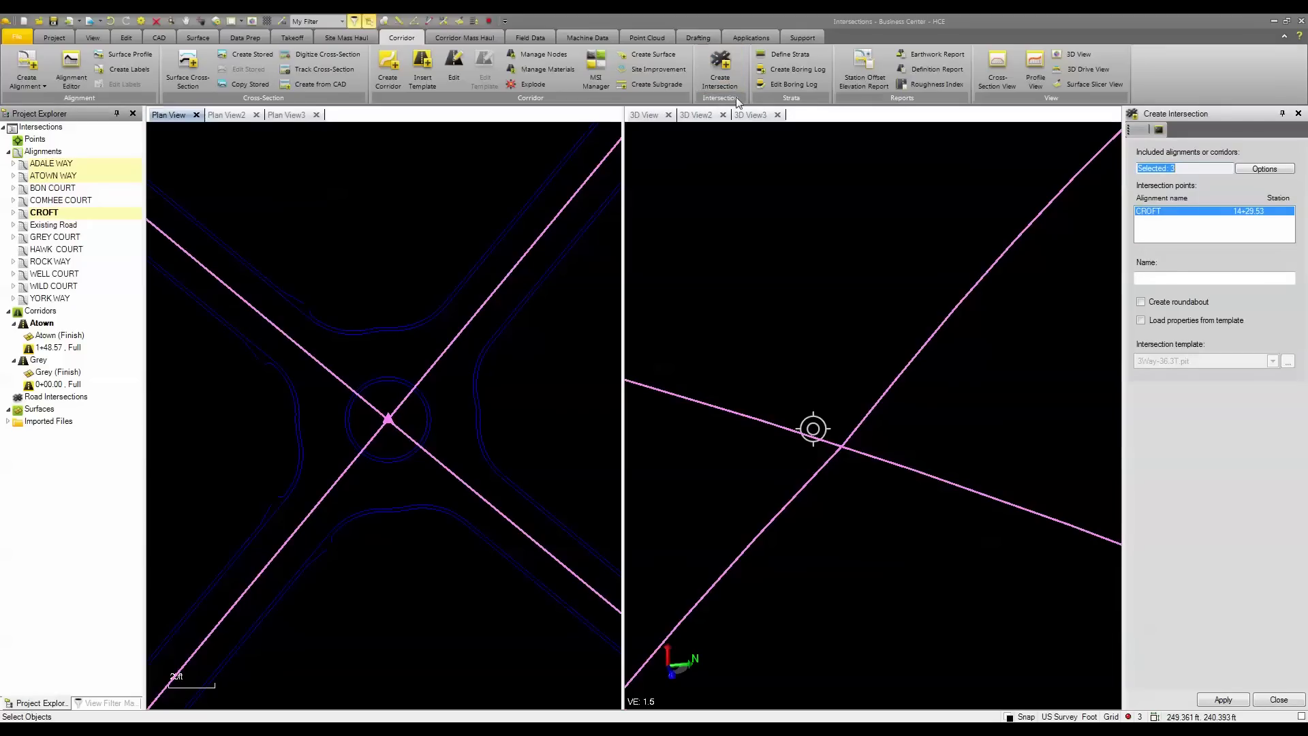
click(1196, 280)
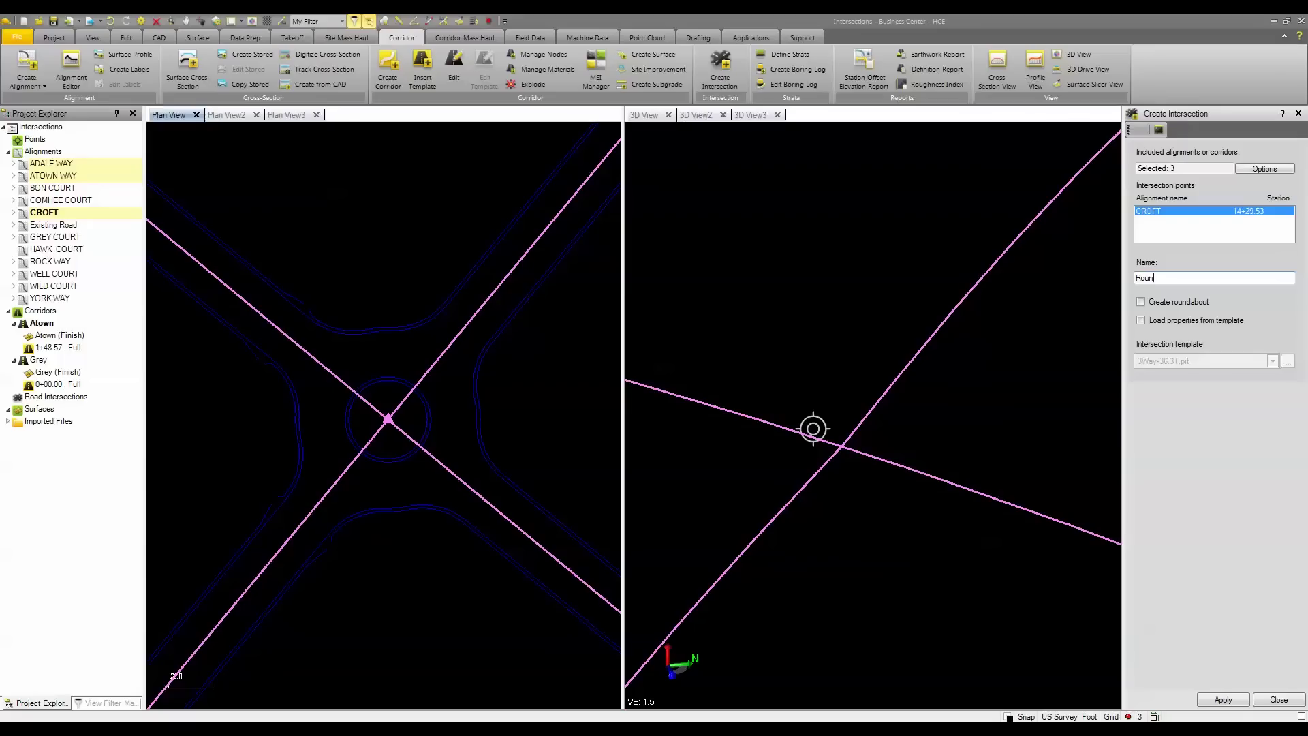
click(1223, 699)
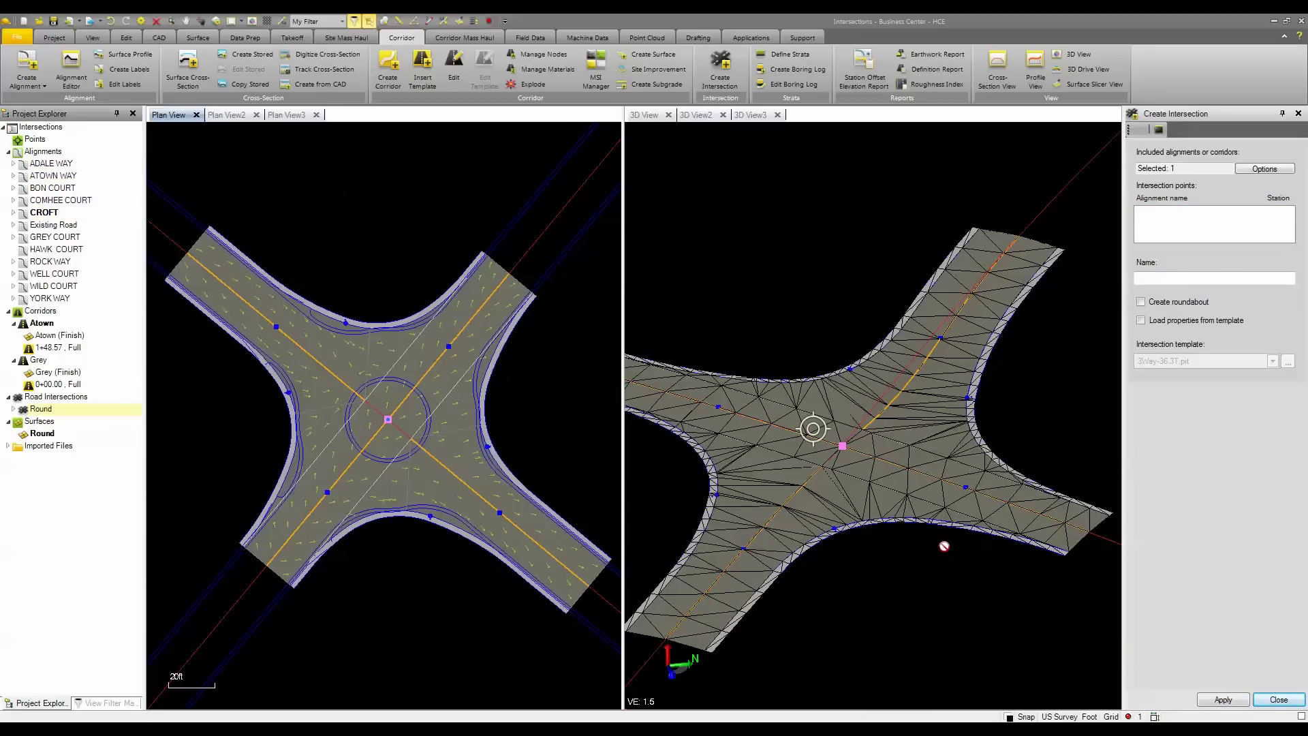
Change the Round intersection's type from X to O in its properties
click(1279, 700)
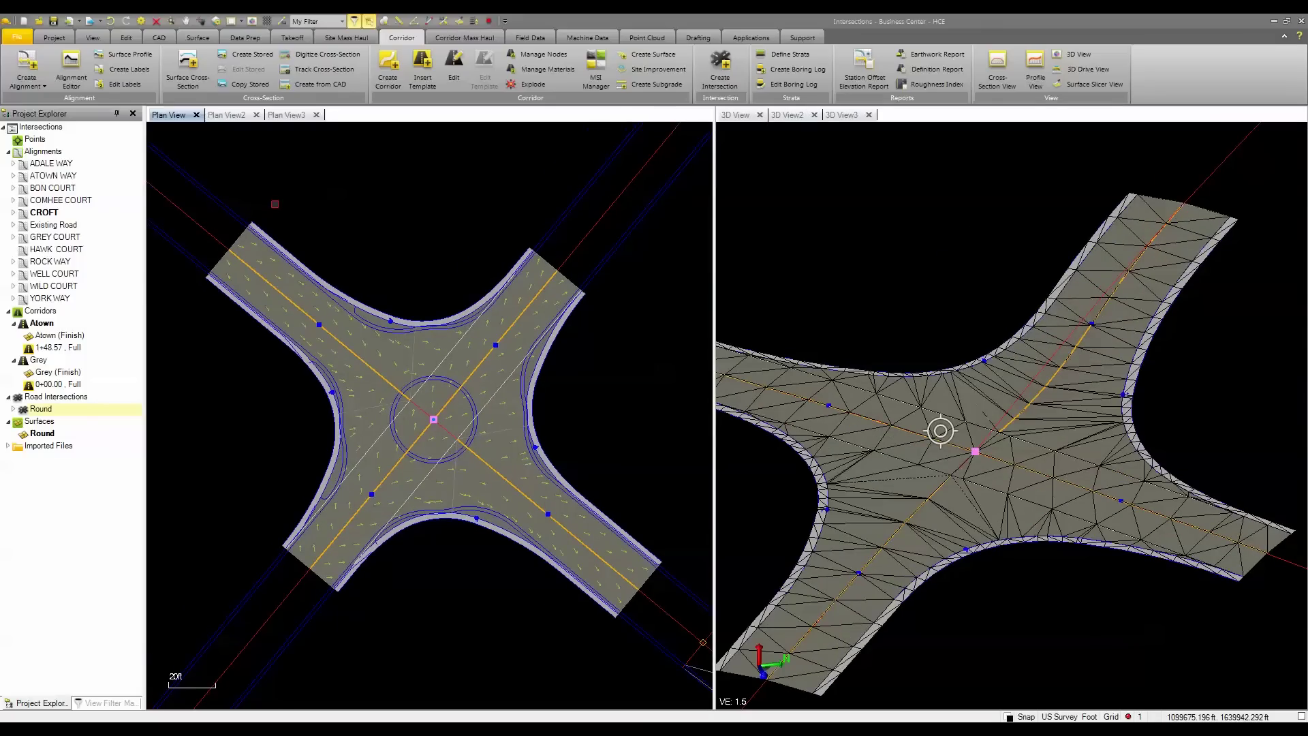
right_click(415, 196)
click(454, 356)
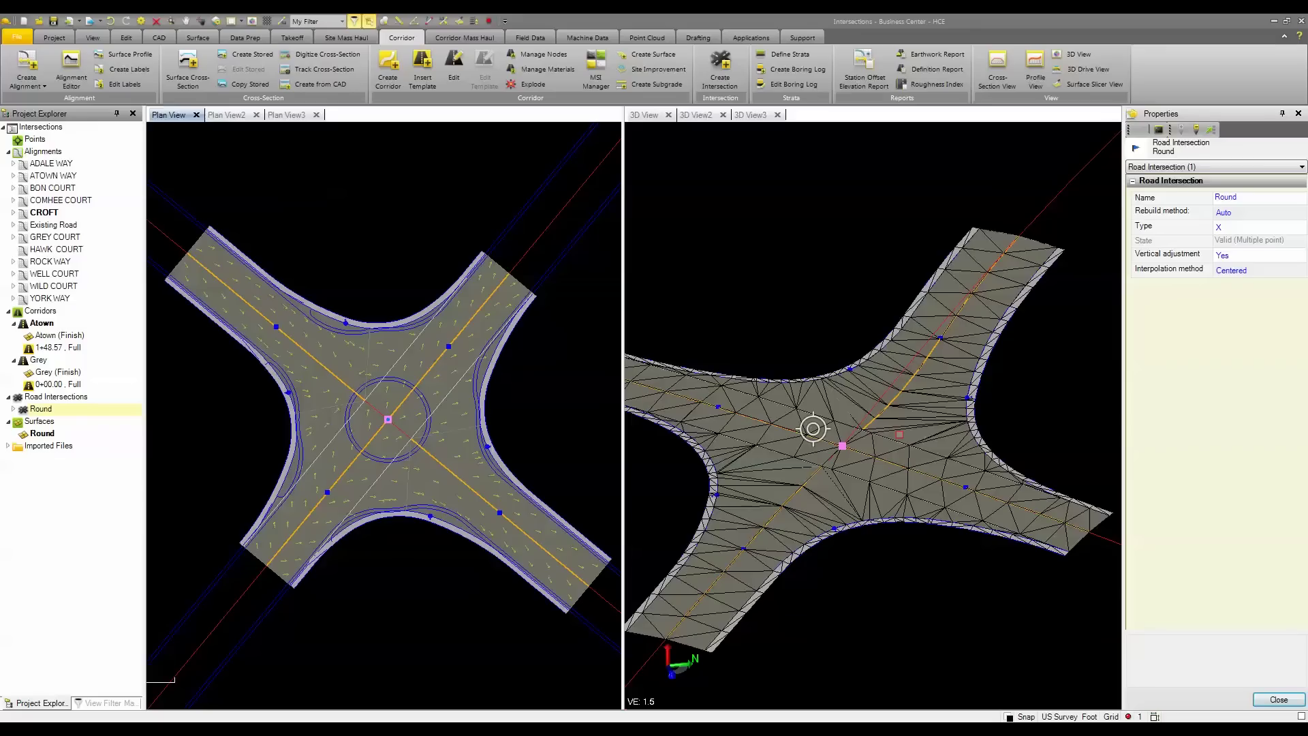
click(1248, 224)
click(1236, 250)
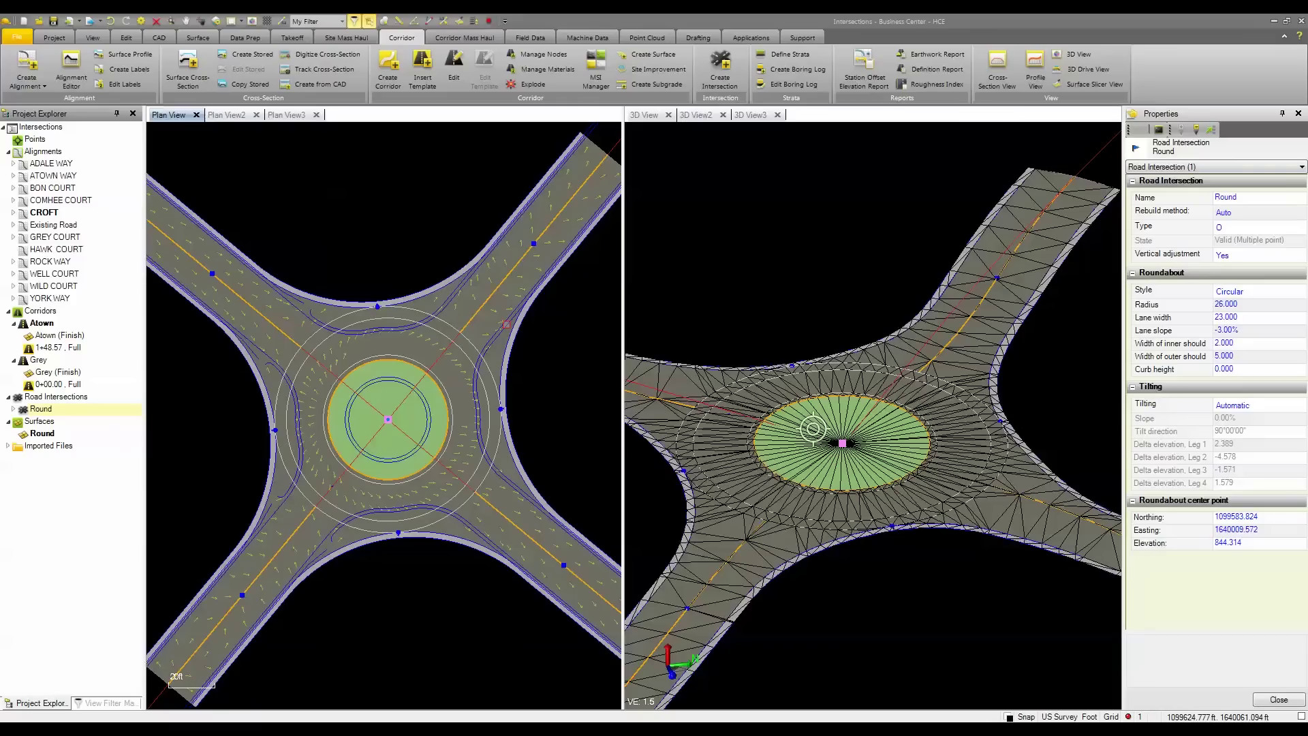
Select Leg 1 and set its right and left lane widths to 12
click(533, 242)
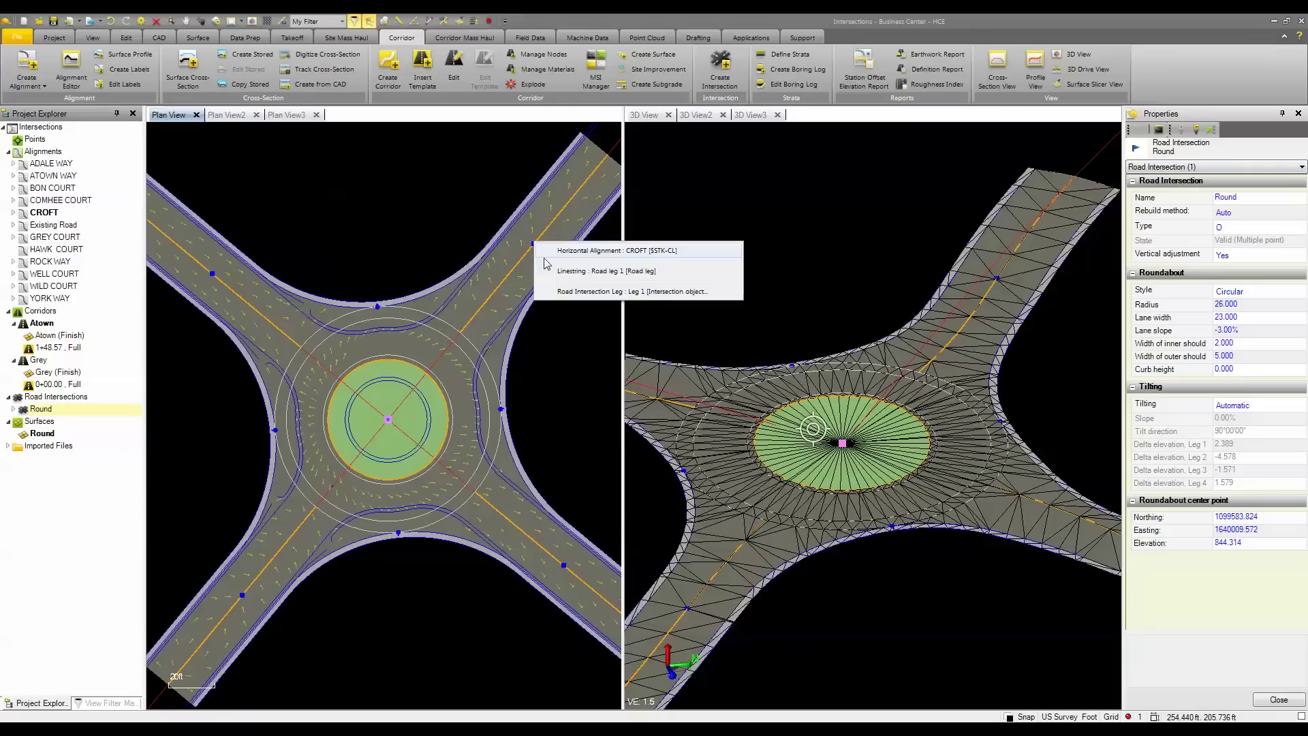
click(586, 288)
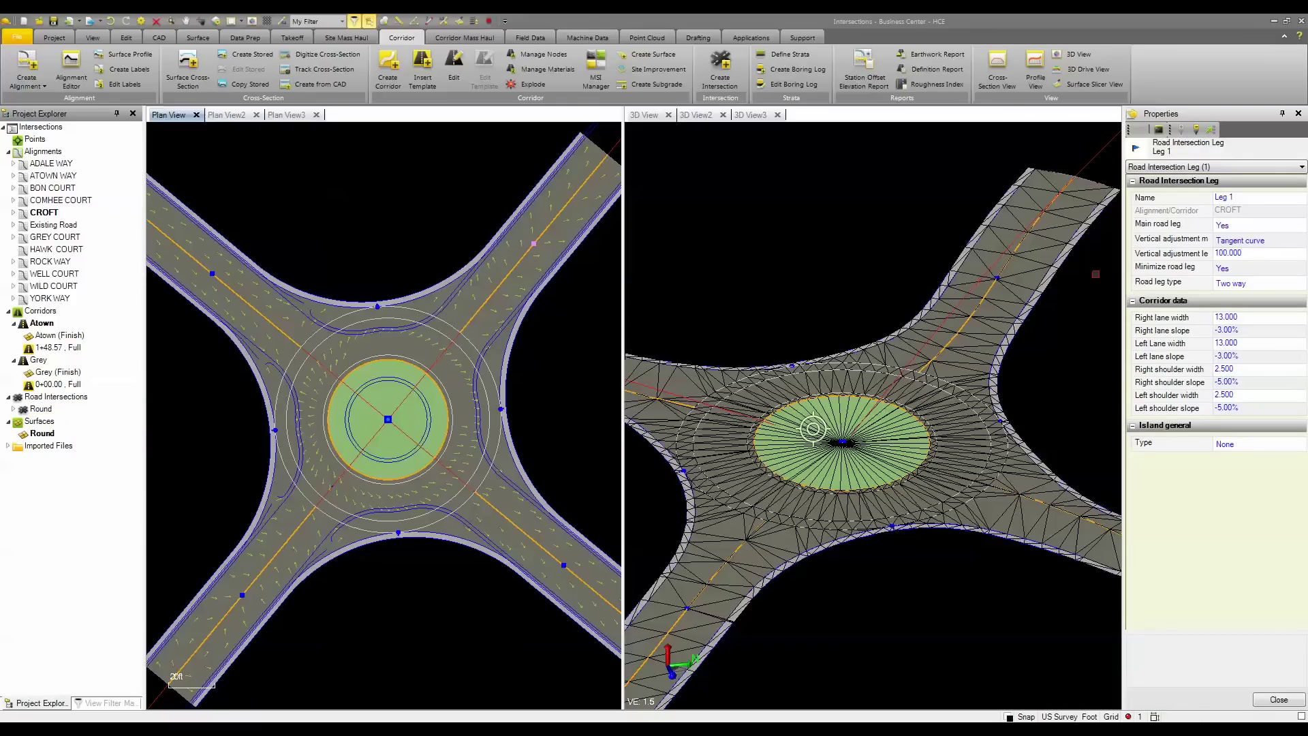
click(1237, 317)
text(12)
key(Return)
click(1253, 342)
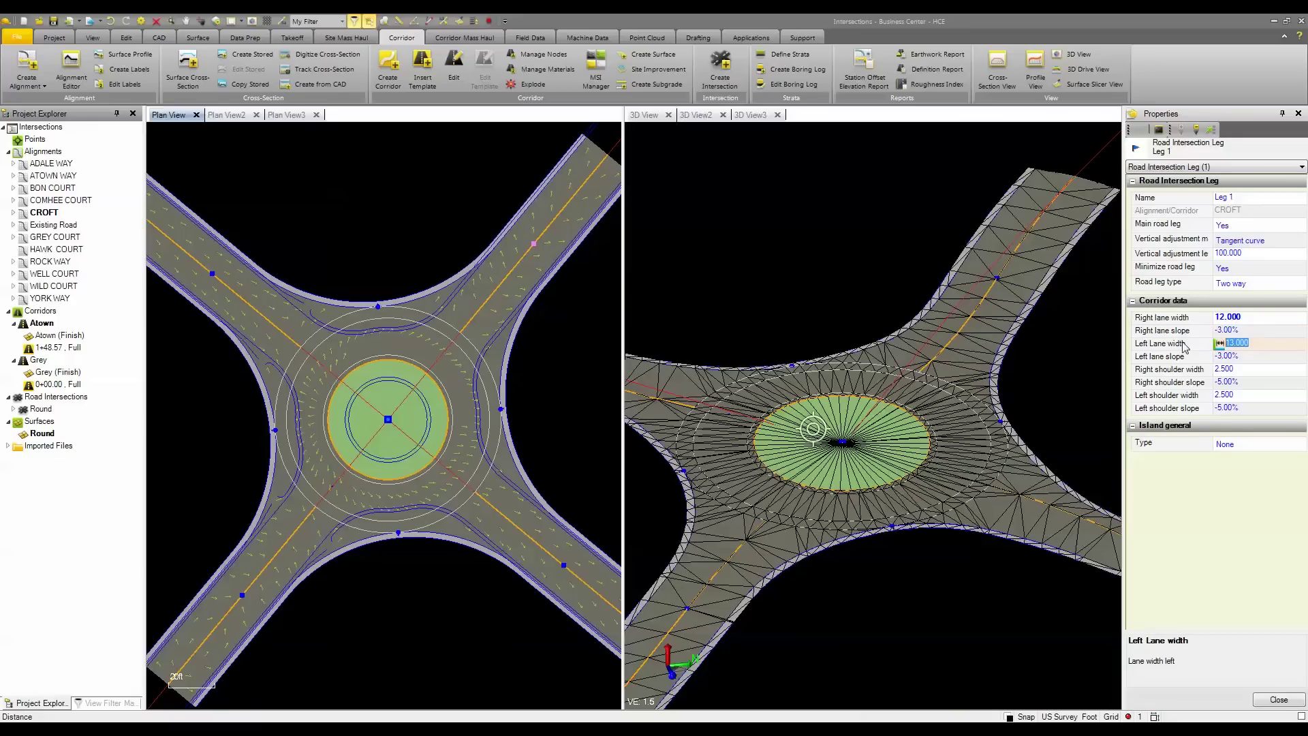
text(12)
Set Leg 1's right and left shoulder widths to 2
click(1227, 369)
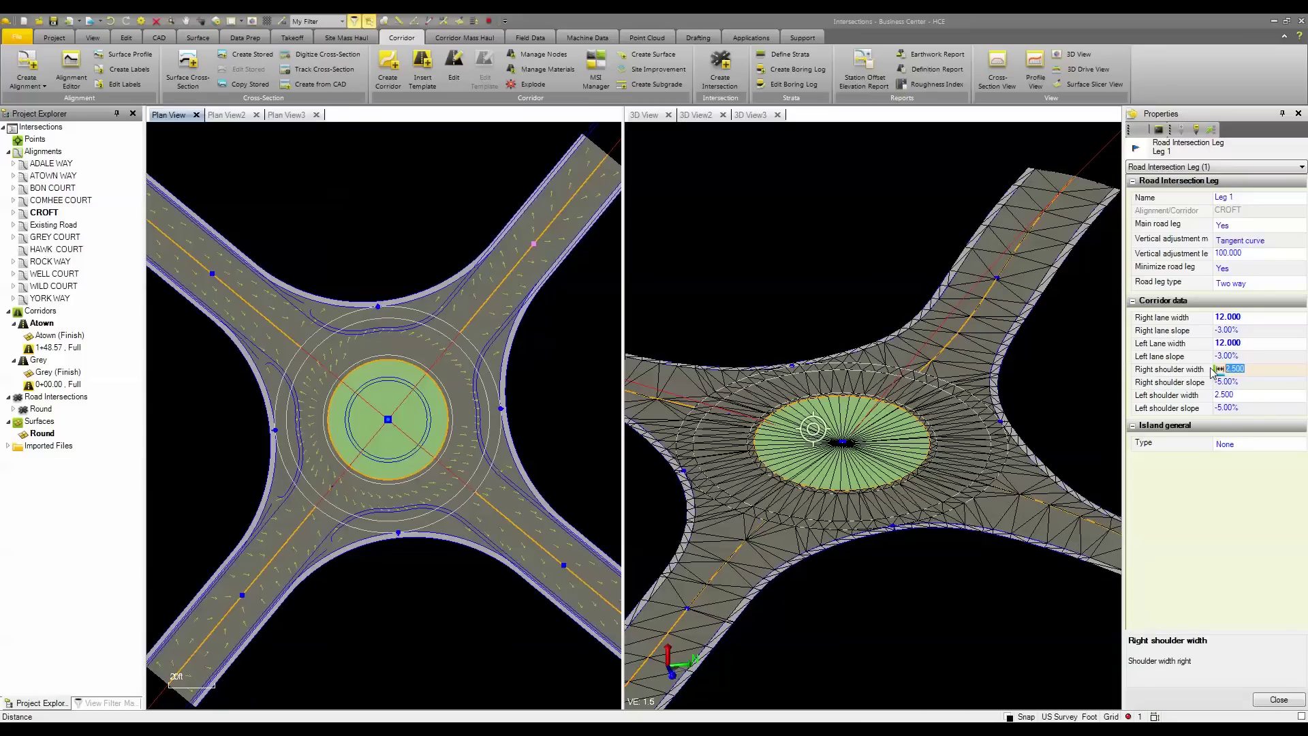
text(1)
click(1208, 400)
text(2)
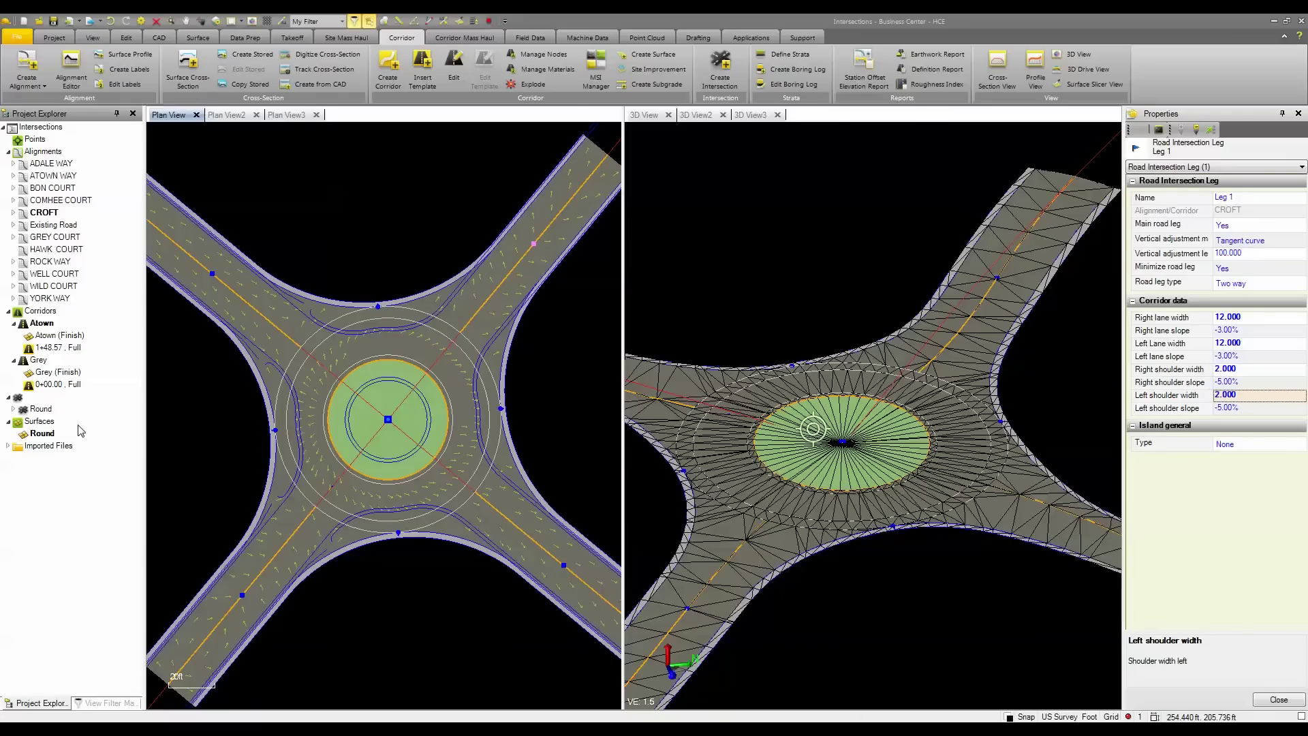
click(11, 414)
Copy Leg 1's properties and paste them onto Legs 2, 3 and 4
click(13, 409)
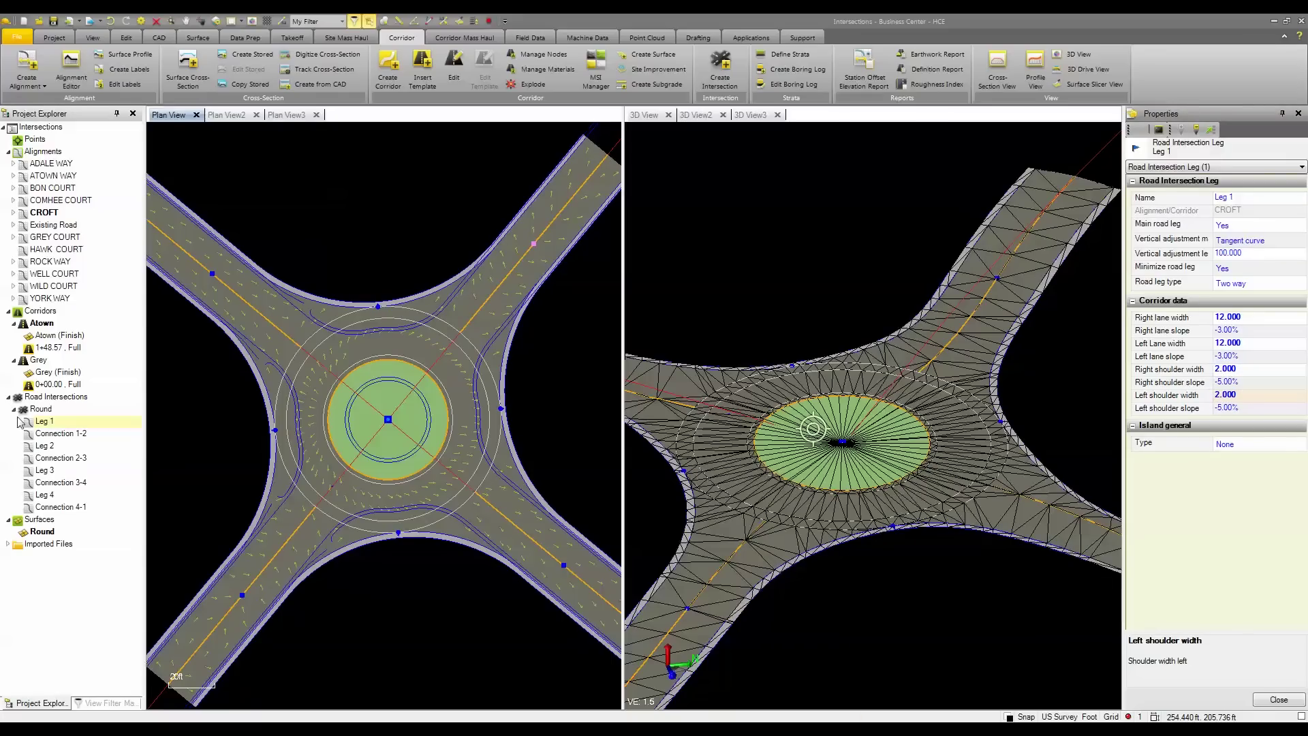
right_click(39, 423)
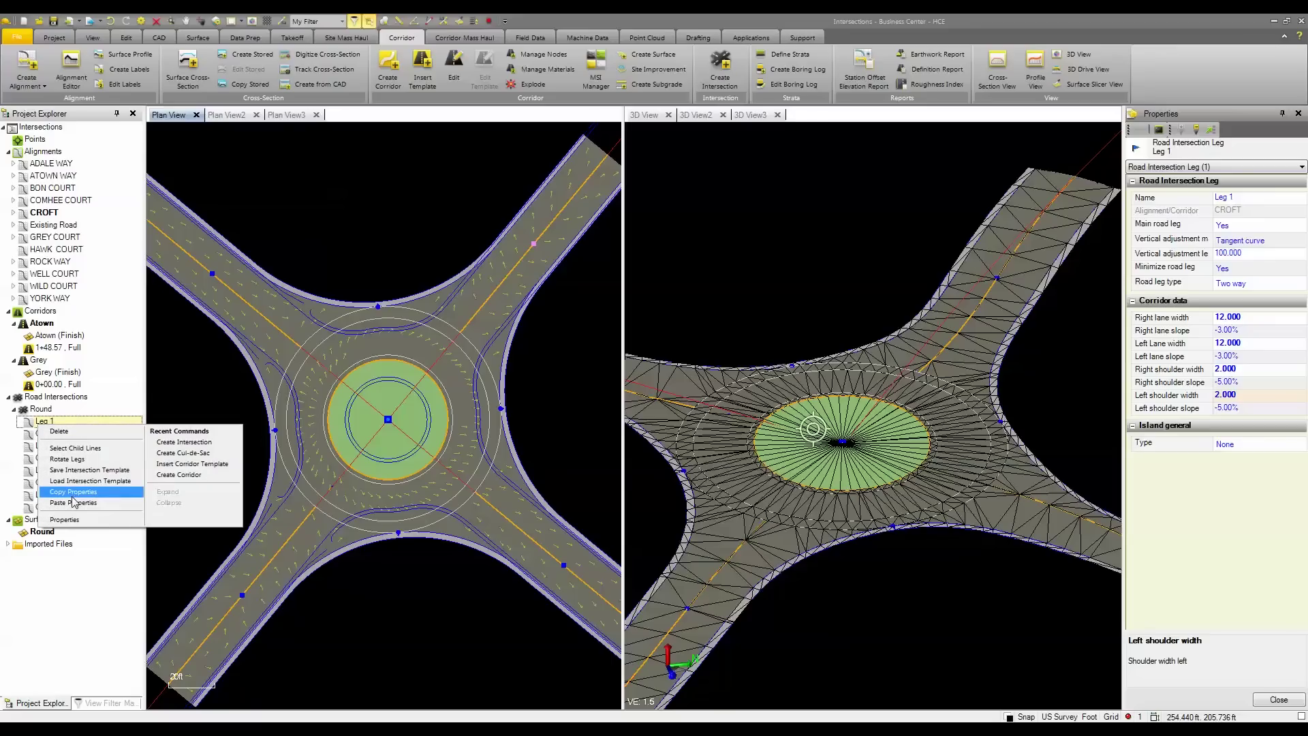
click(74, 492)
right_click(50, 446)
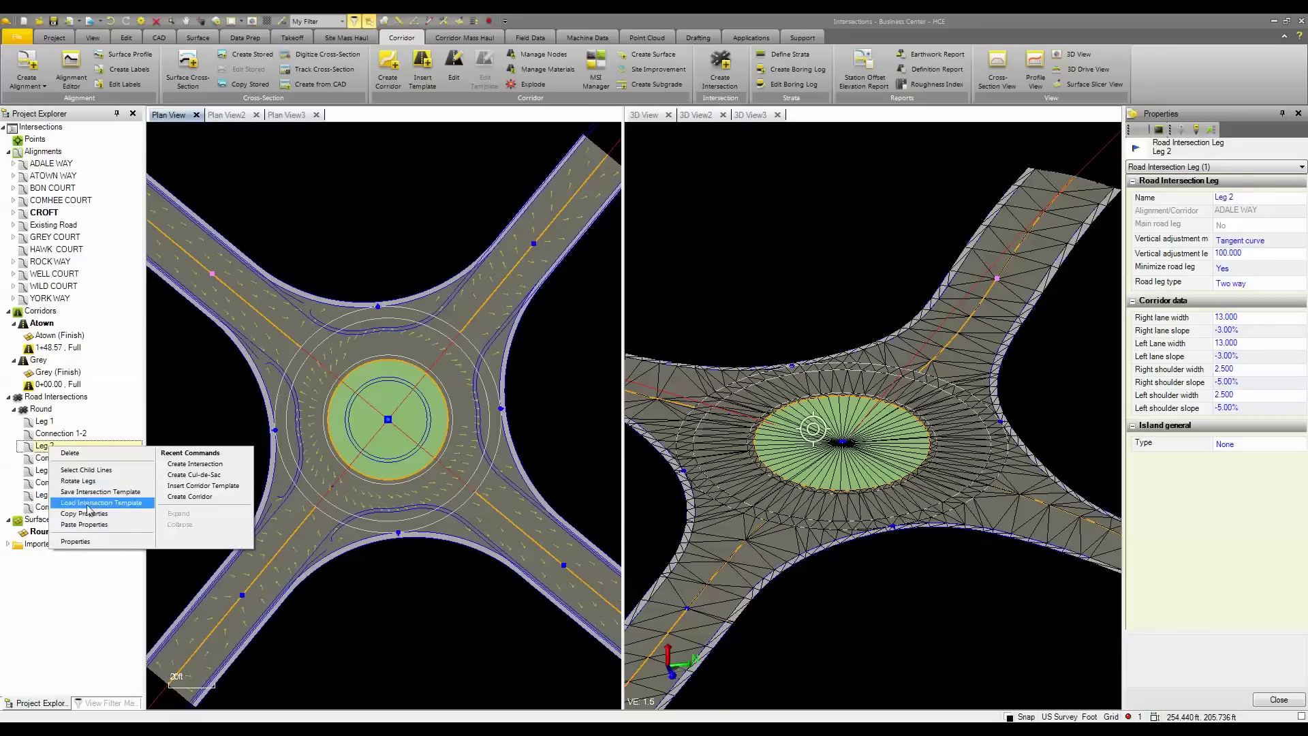
click(84, 524)
right_click(54, 475)
click(85, 549)
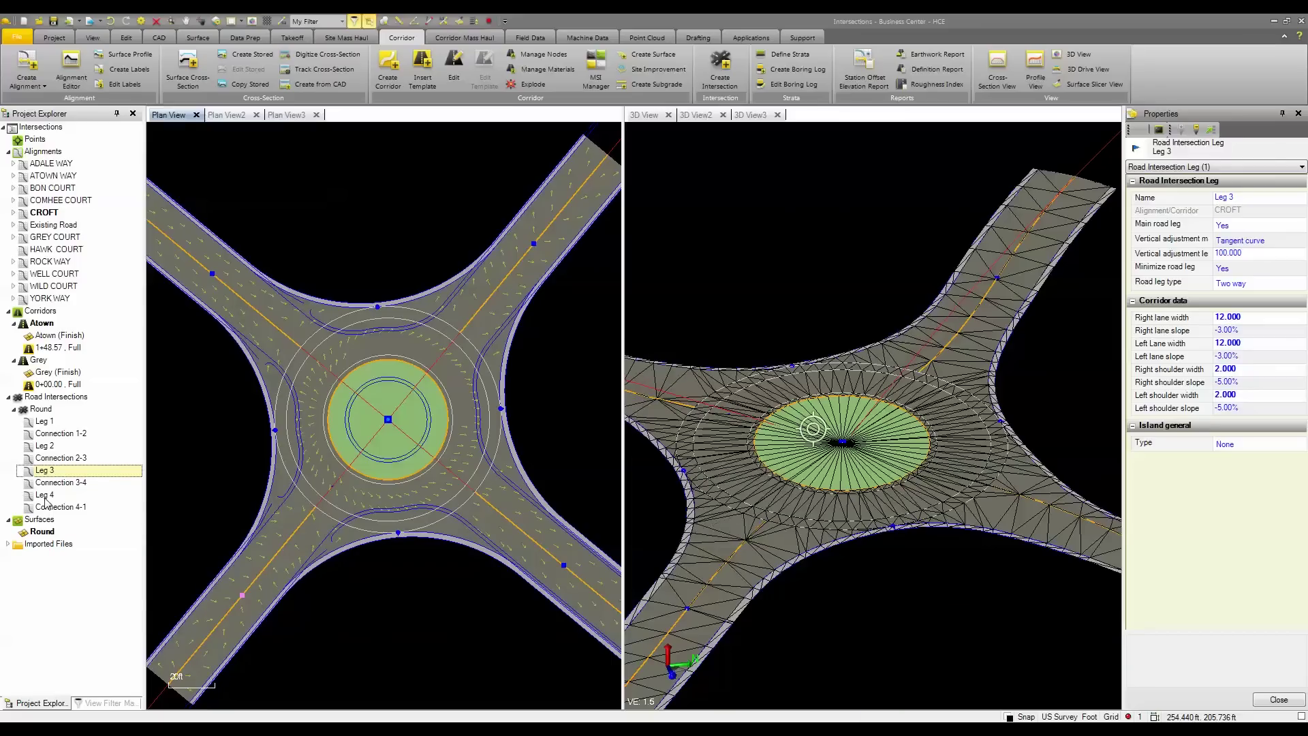
right_click(45, 497)
click(80, 572)
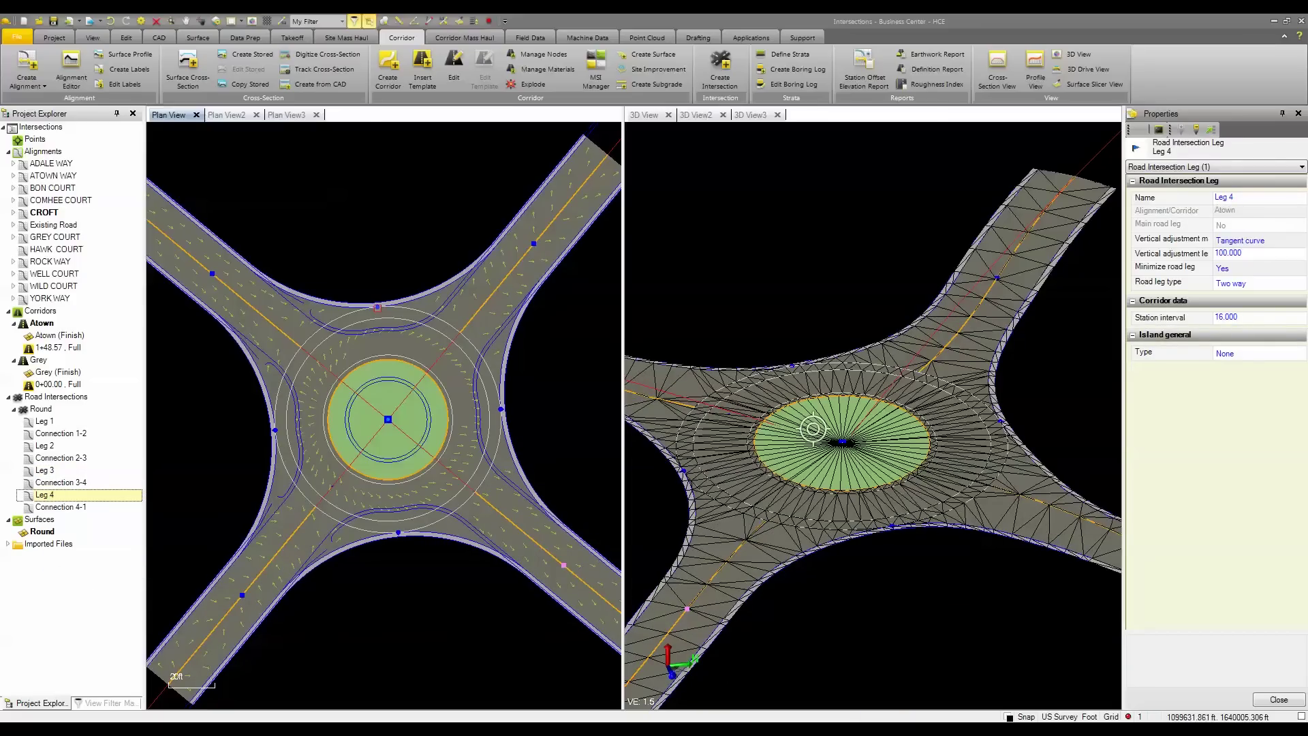
right_click(378, 307)
Select Connection 1-2 and set its main horizontal turning to Contra inner circle
click(436, 379)
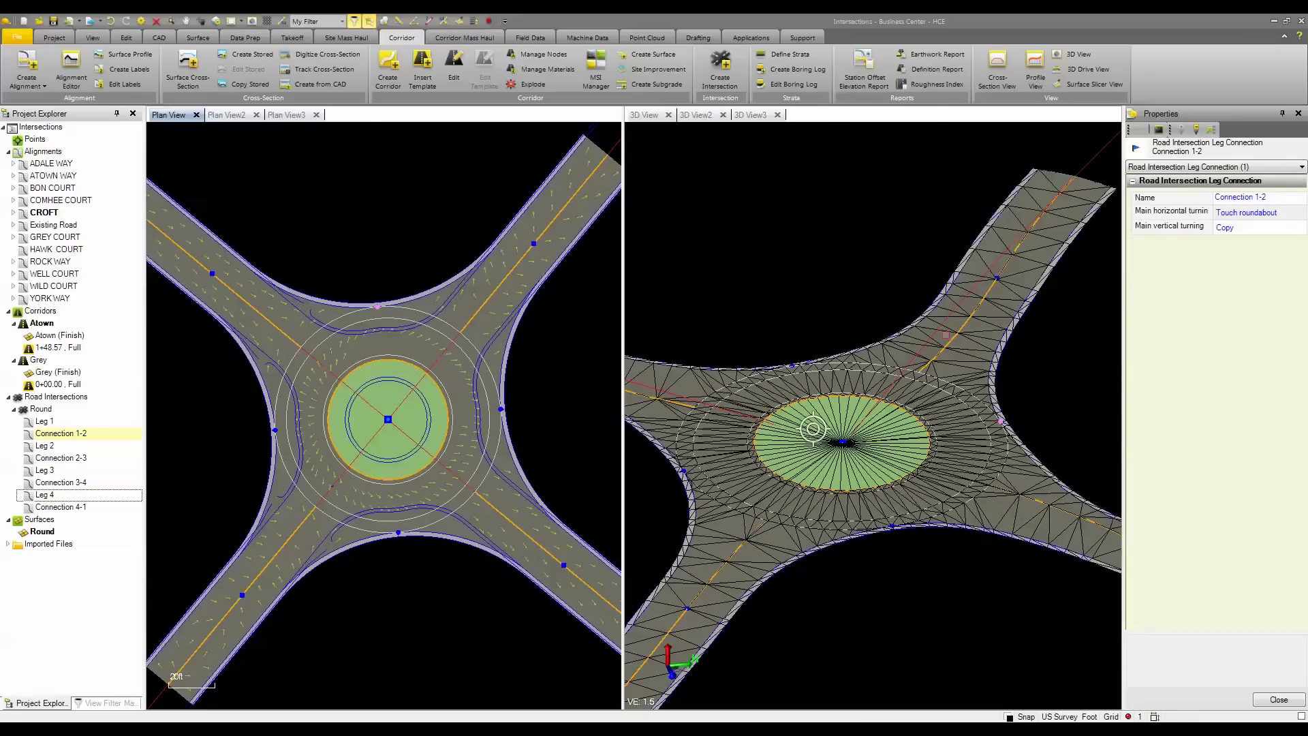
click(1275, 197)
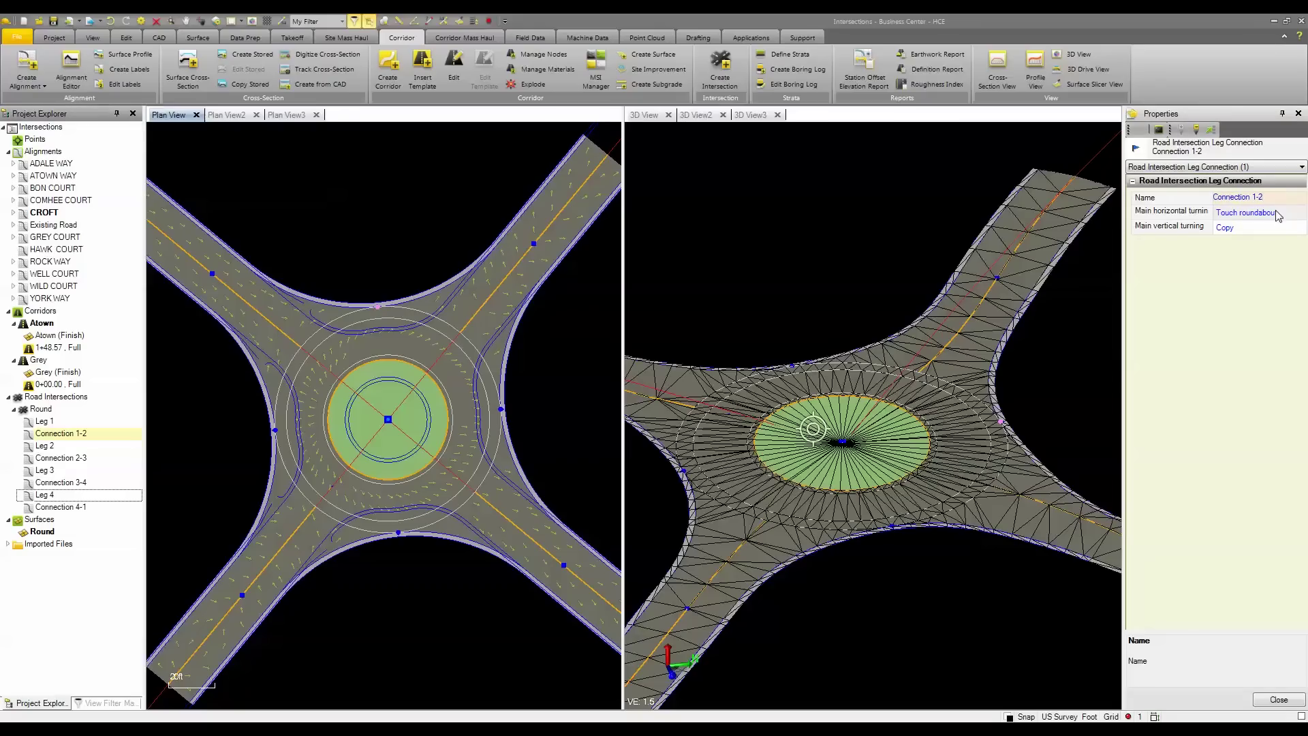
click(1278, 214)
click(1269, 234)
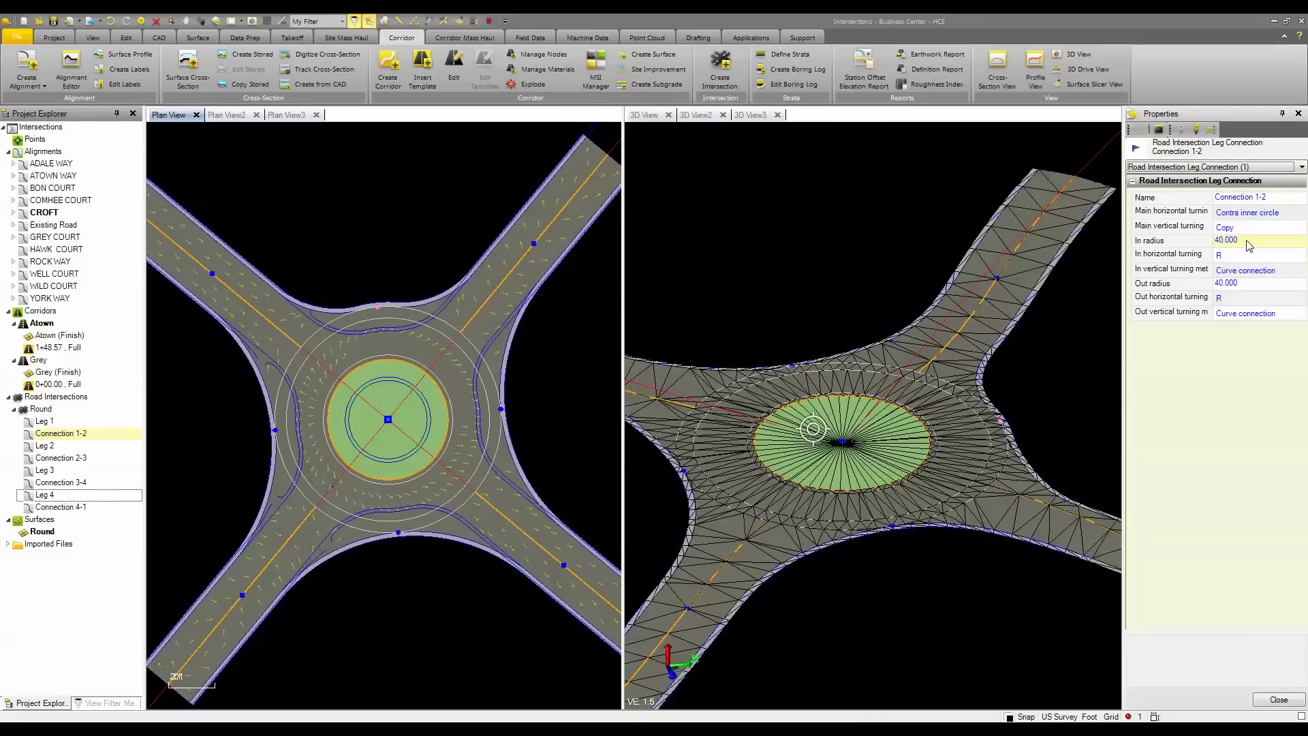
Set Connection 1-2's in radius and out radius both to 30
click(1248, 243)
text(30)
click(1243, 284)
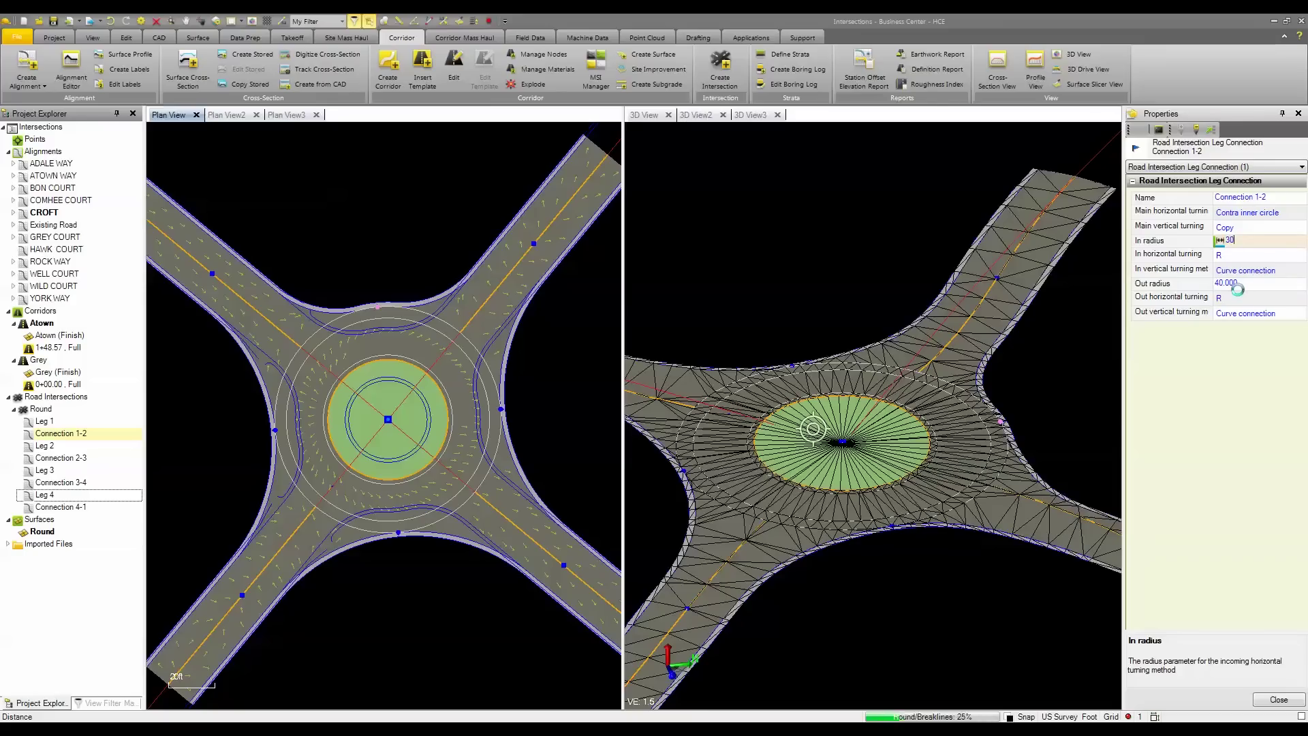
drag(1257, 287, 1191, 289)
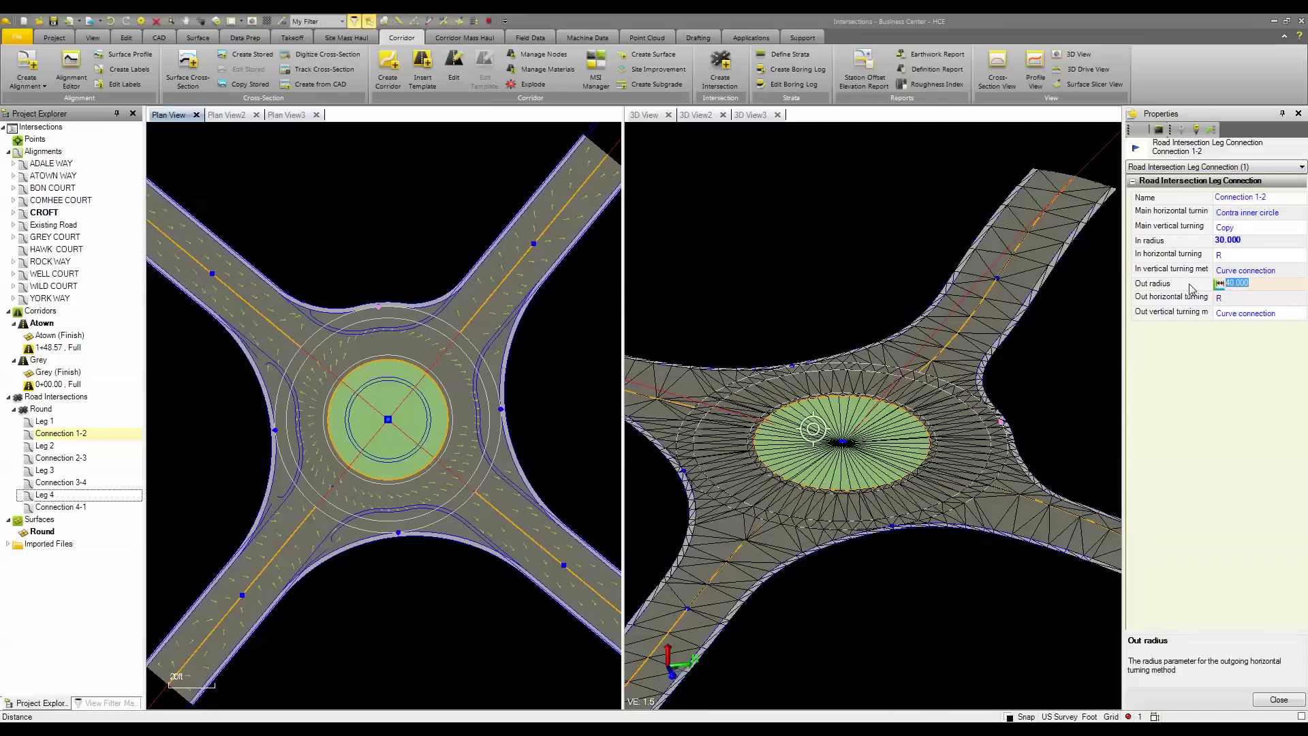
text(30)
key(Return)
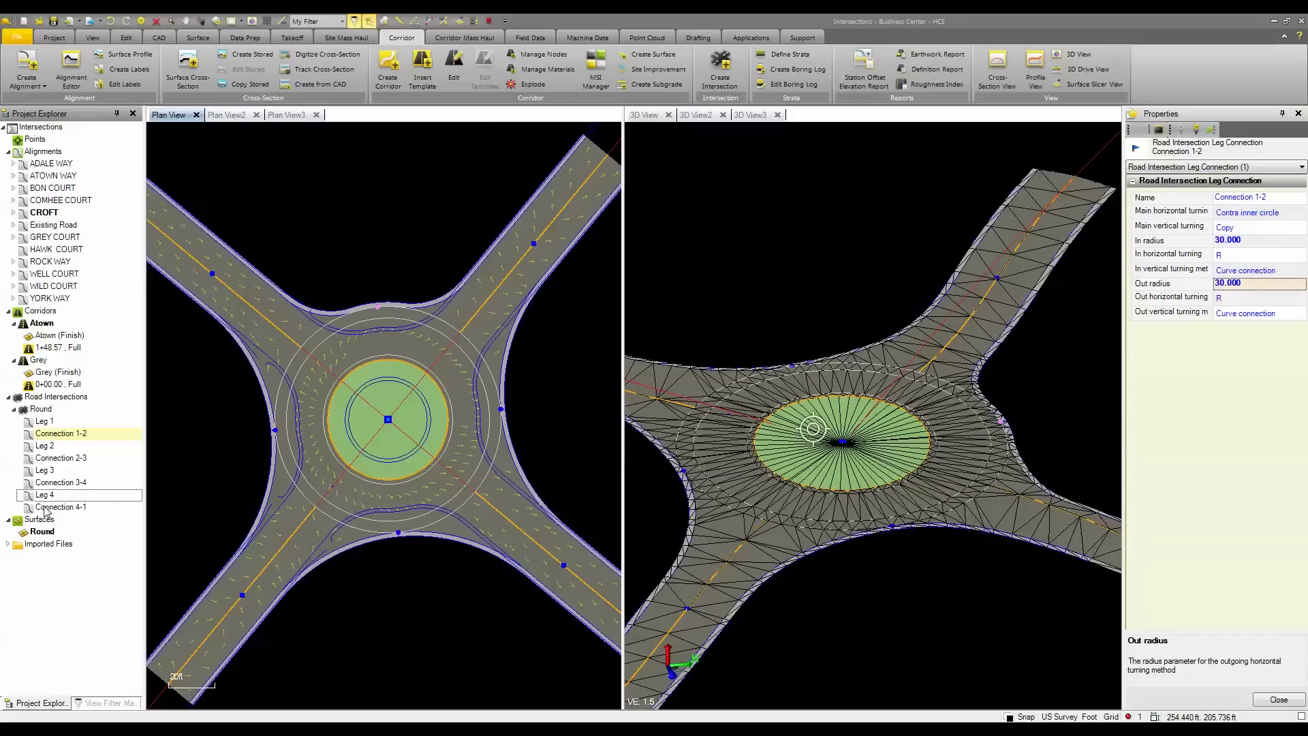
Copy Connection 1-2's properties and paste them onto Connections 2-3, 3-4 and 4-1
right_click(46, 439)
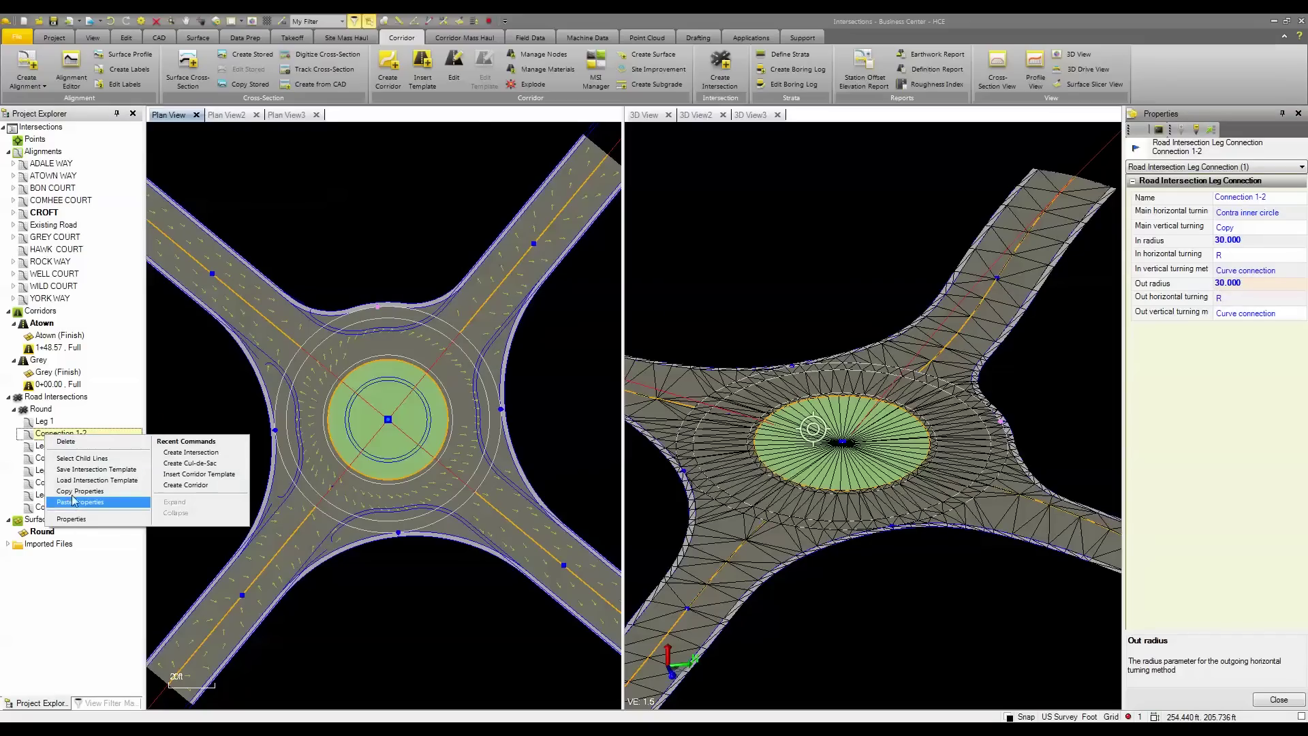
click(75, 493)
click(58, 457)
right_click(53, 461)
click(73, 528)
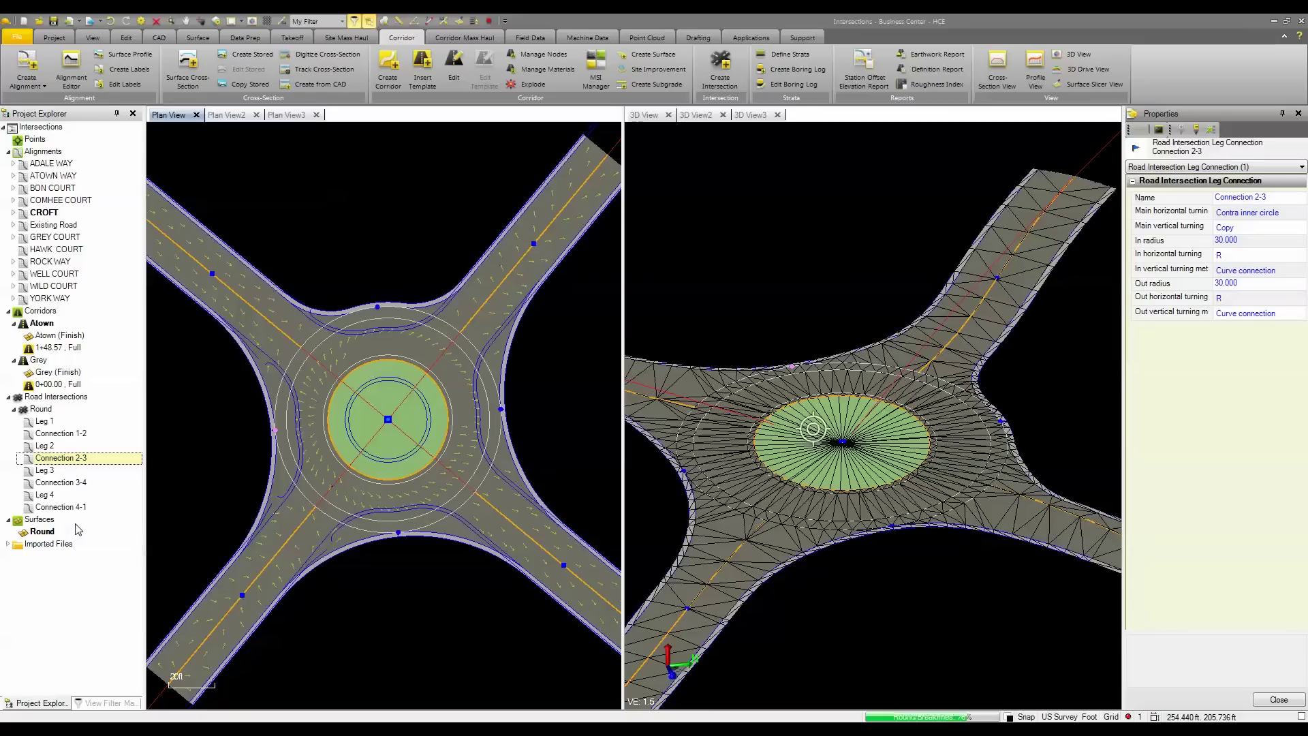
right_click(55, 484)
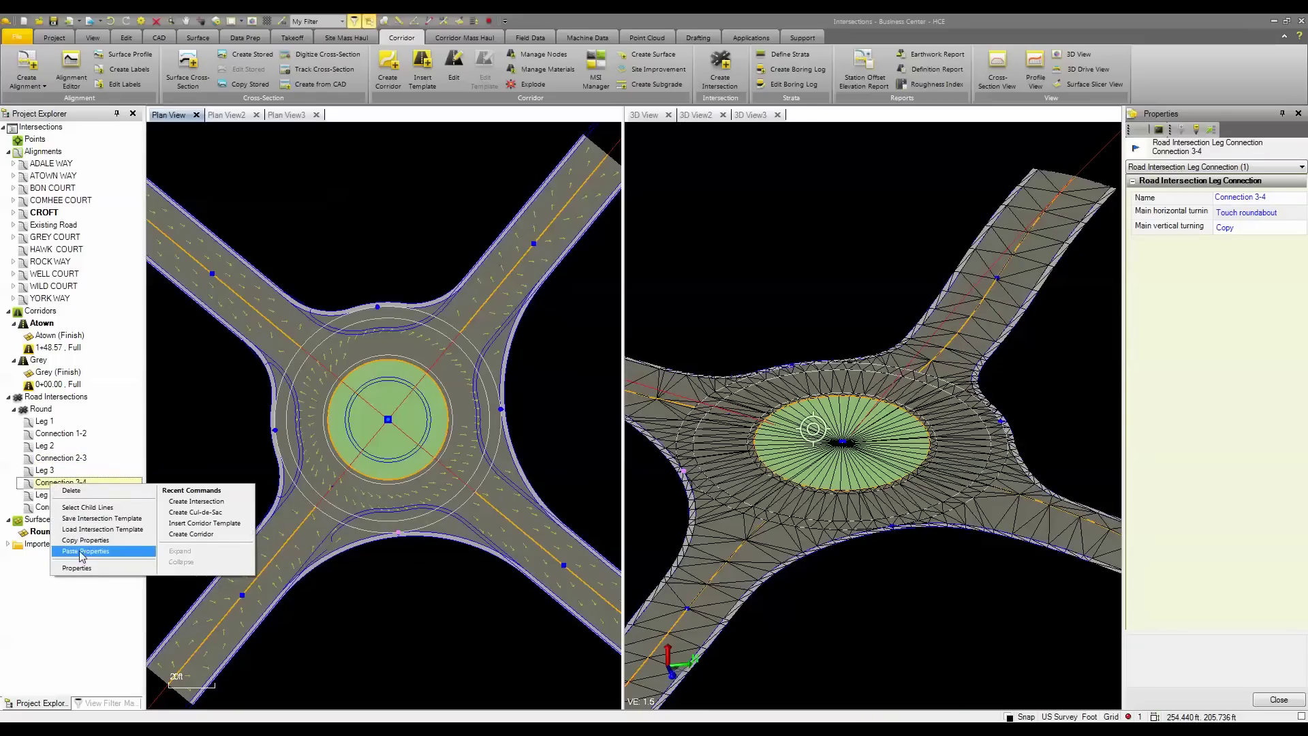
click(73, 551)
click(48, 508)
right_click(48, 508)
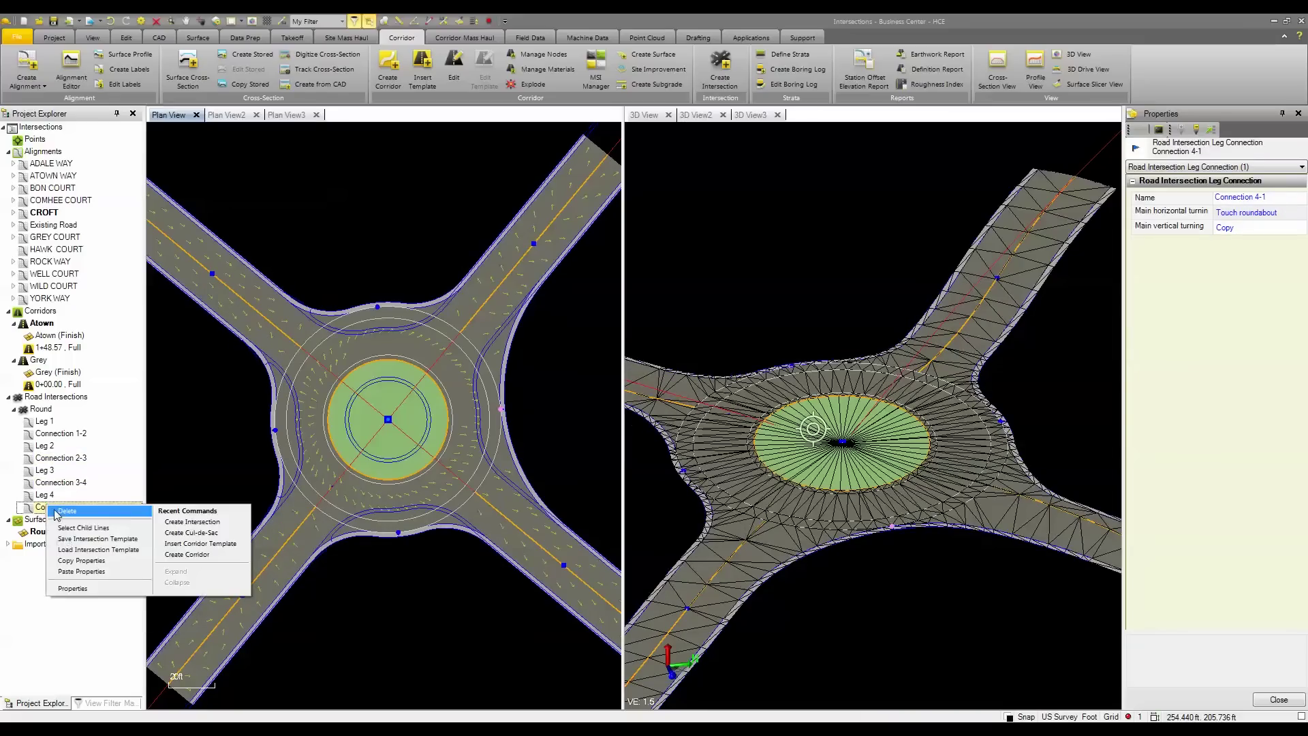
click(80, 588)
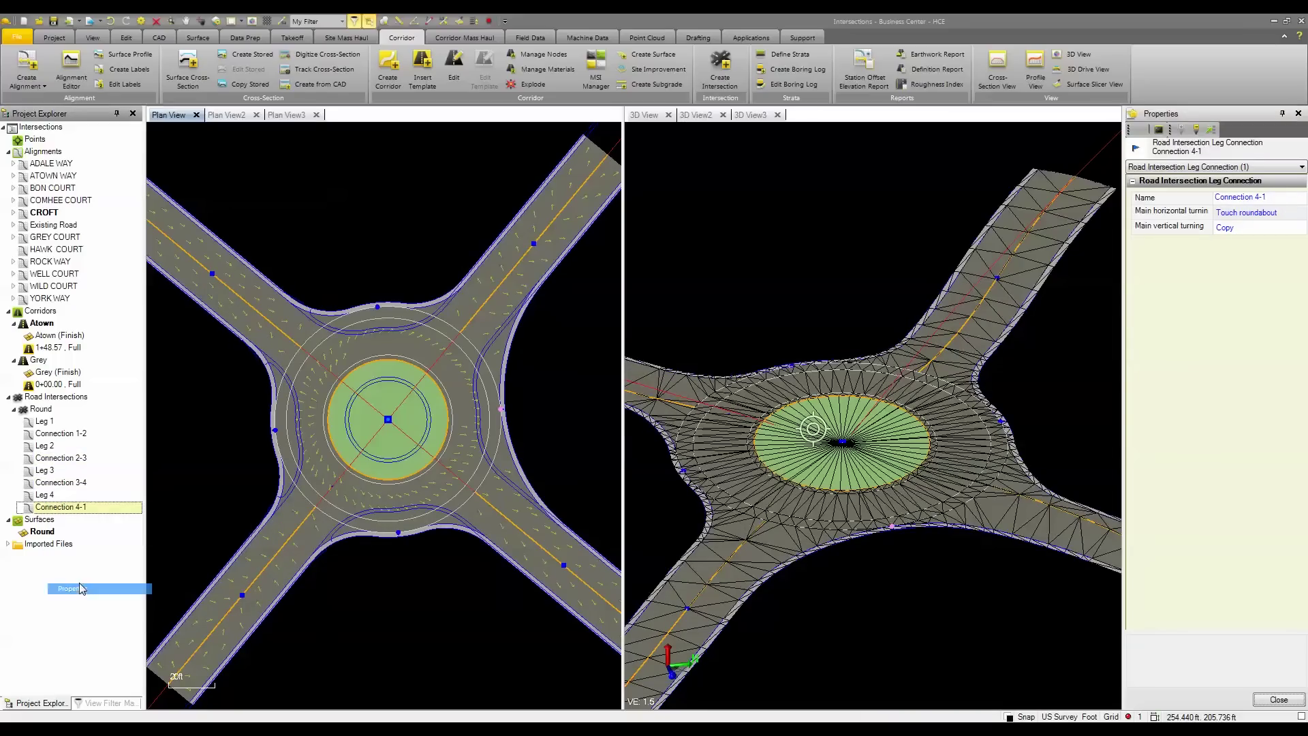
Set the Round roundabout's radius to 17 and lane width to 21.5
click(43, 411)
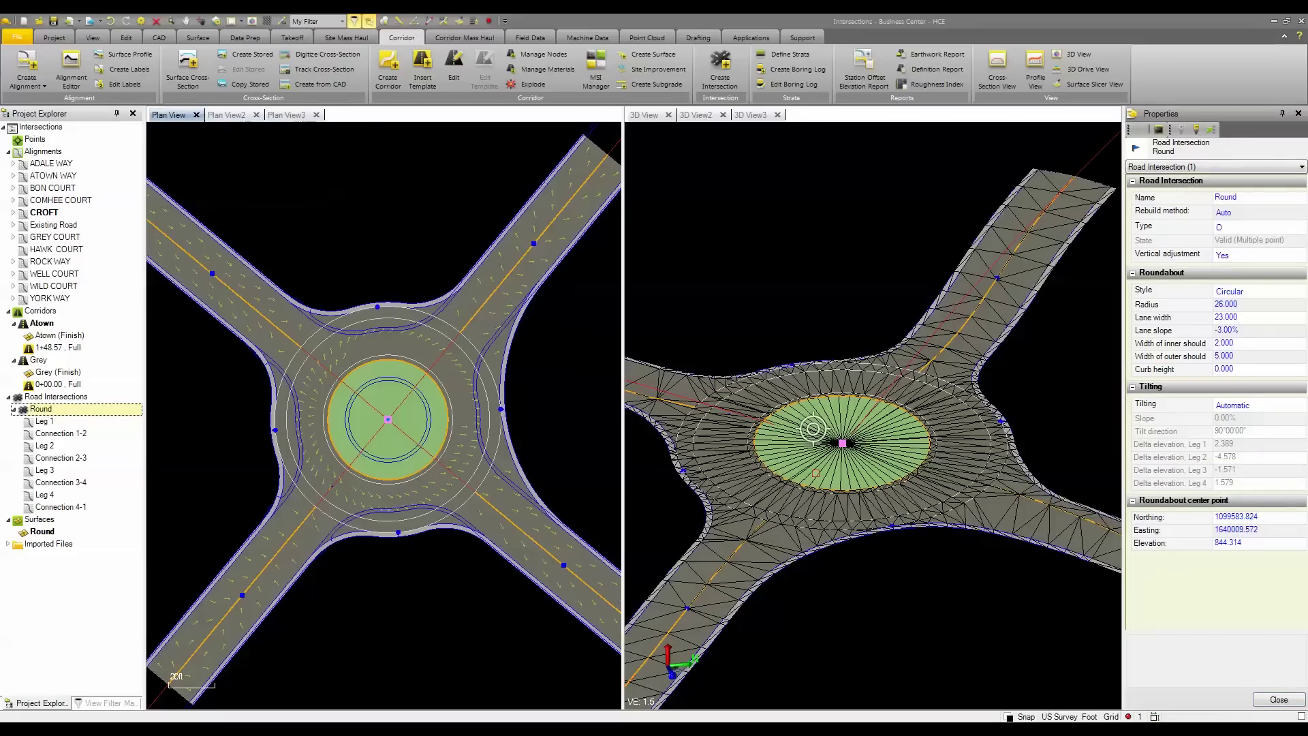
click(1204, 304)
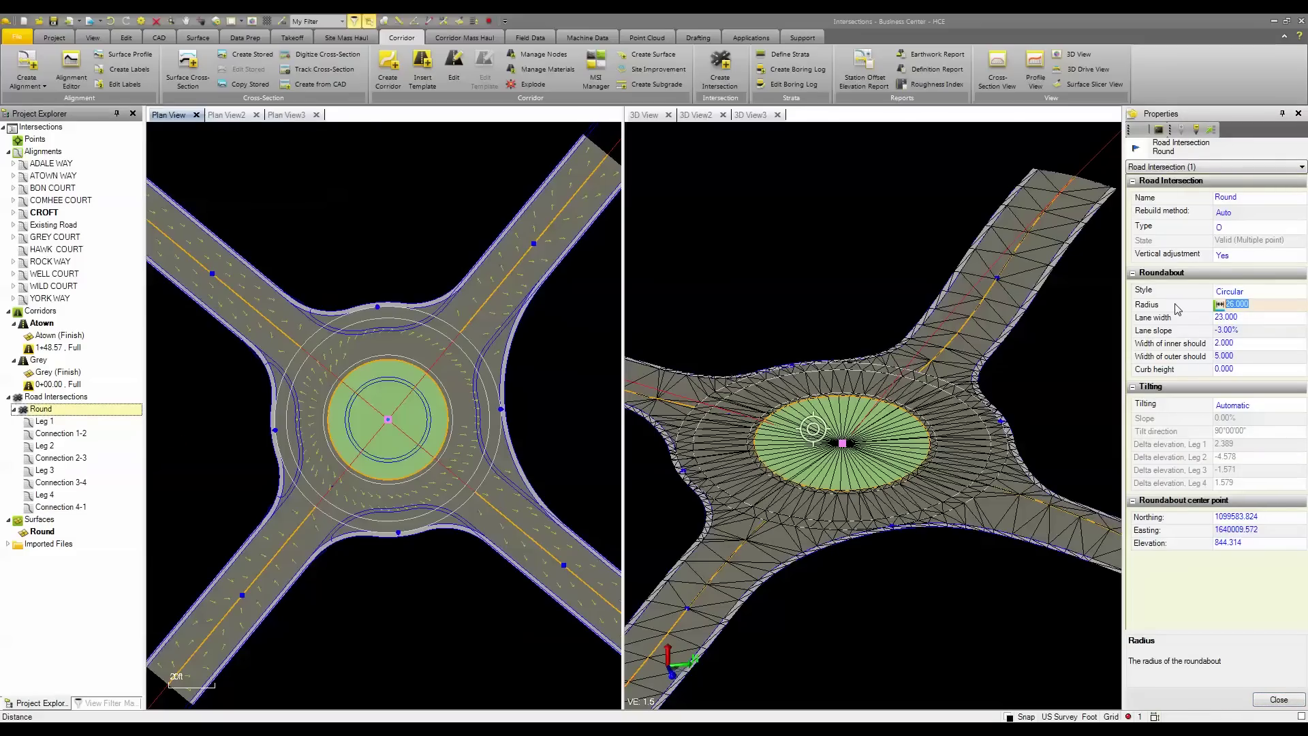
text(17)
click(1257, 320)
click(1194, 318)
text(21.5)
key(Return)
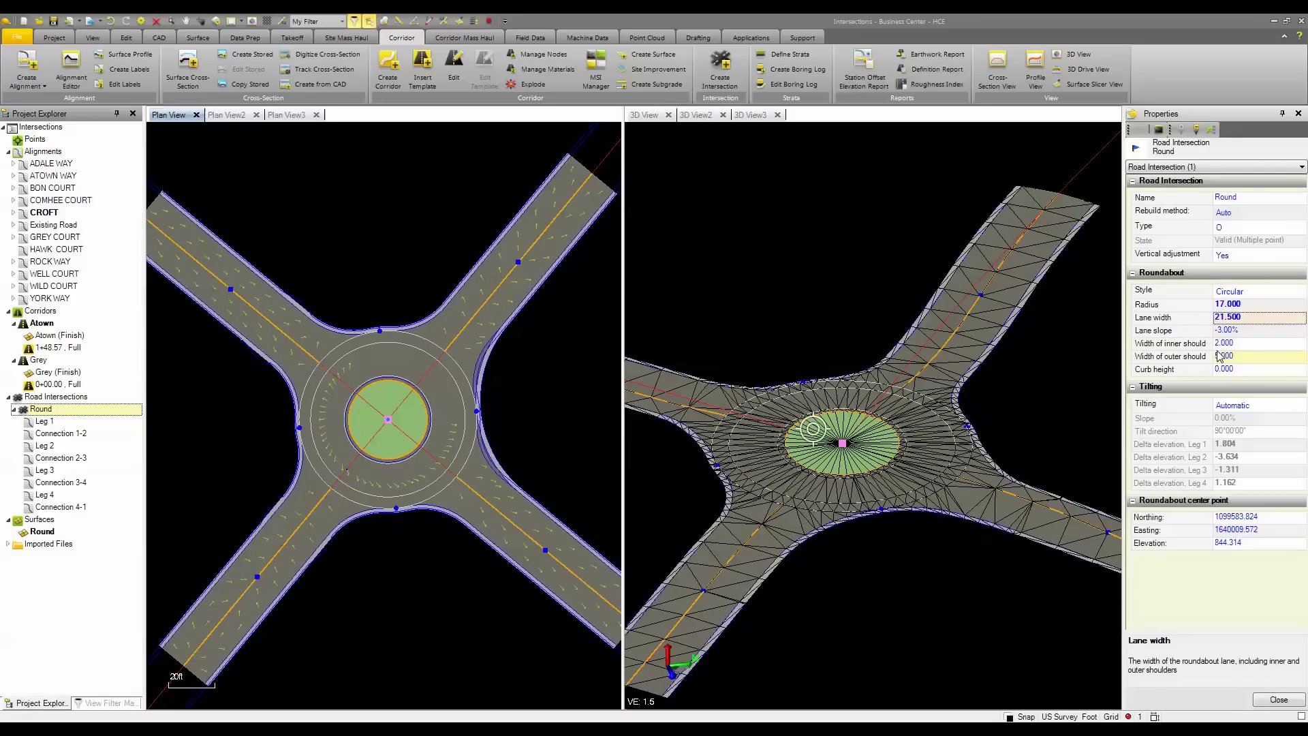
Set the inner shoulder to 1.5, outer shoulder to 0 and curb height to 0.5
click(1242, 347)
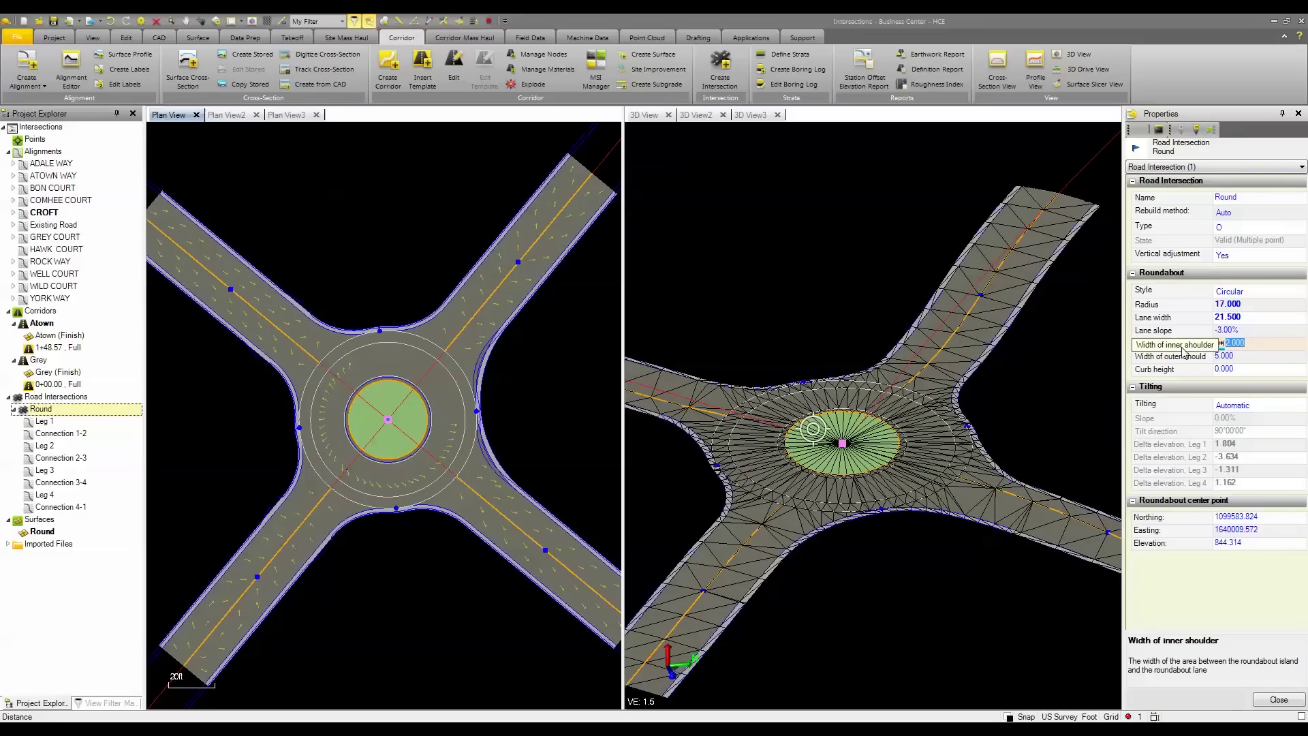
text(1.5)
key(Return)
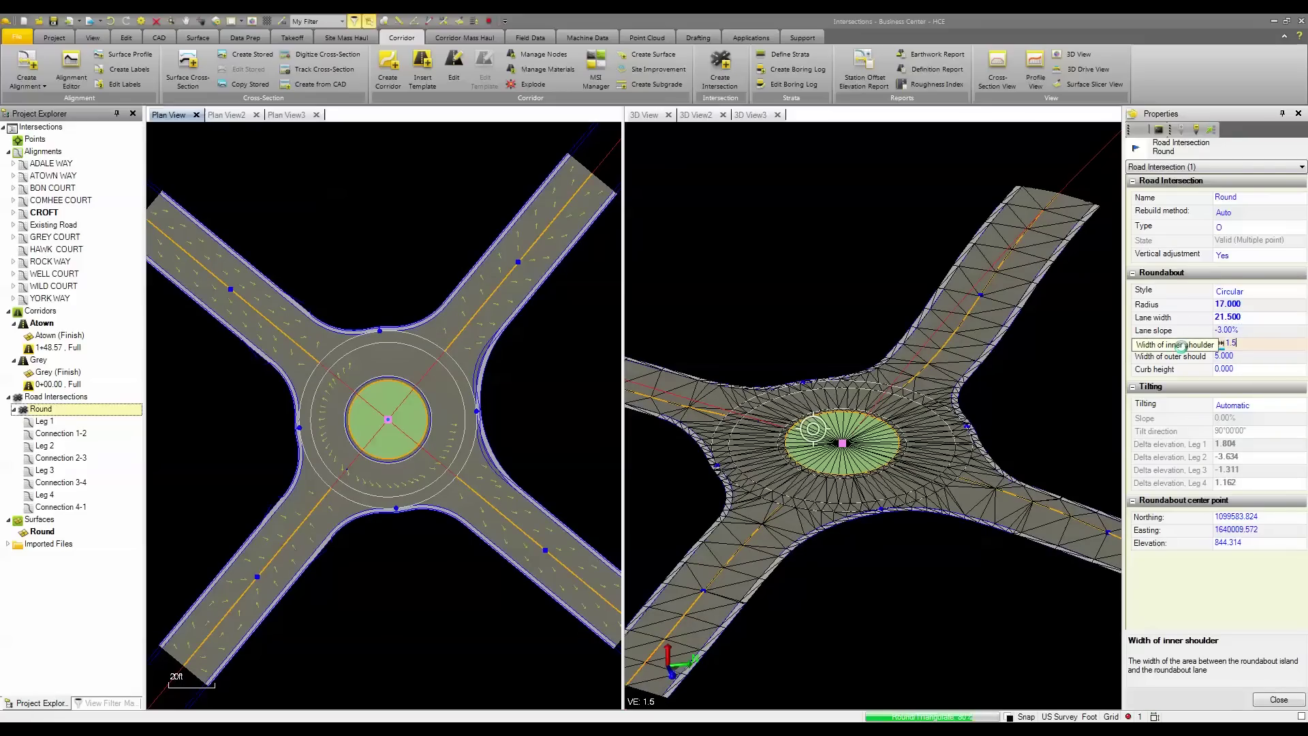
click(1223, 355)
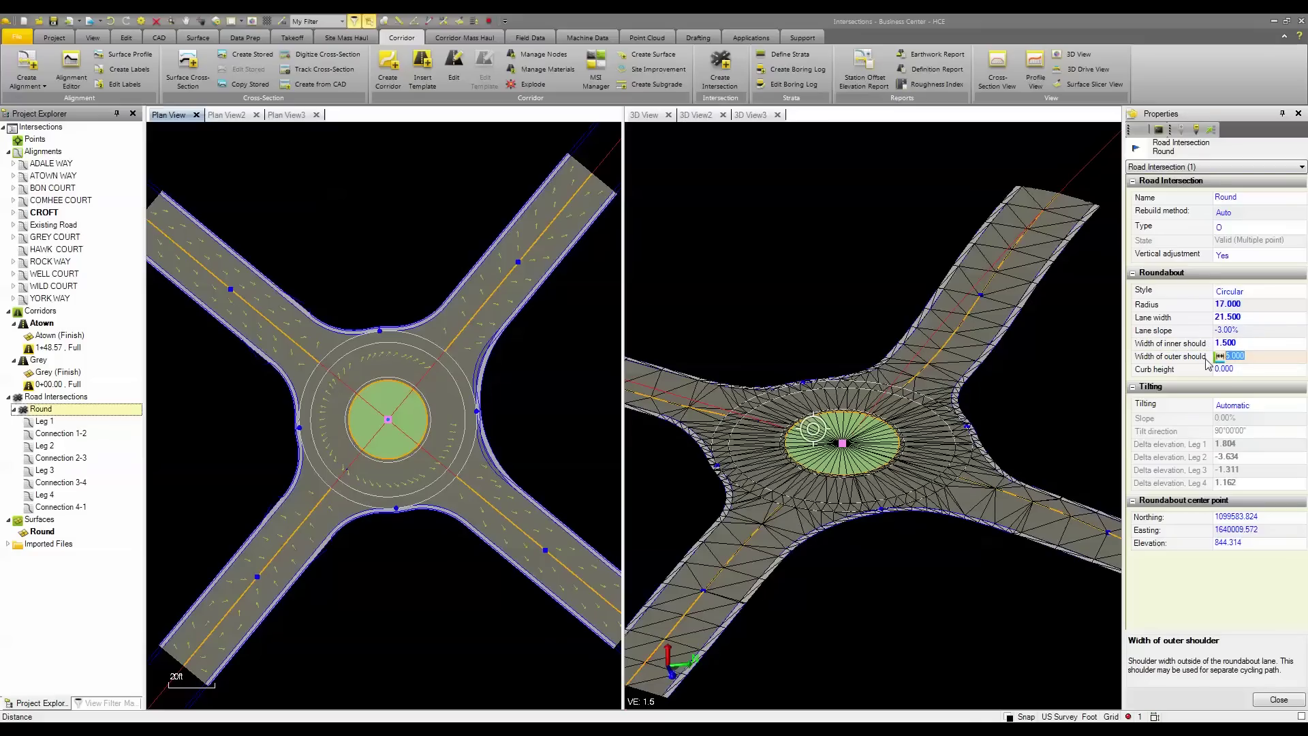
text(0)
key(Return)
click(1251, 370)
key(BackSpace)
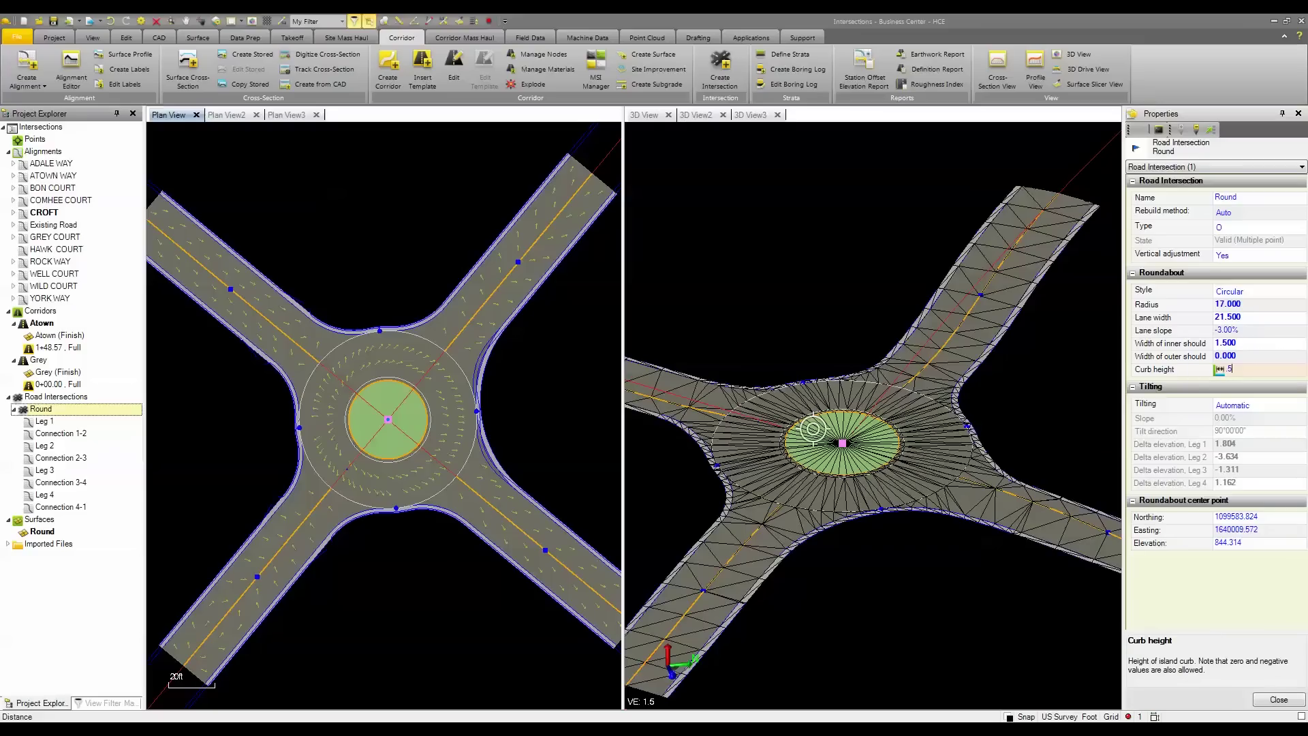
key(Return)
scroll(855, 495, up, 6)
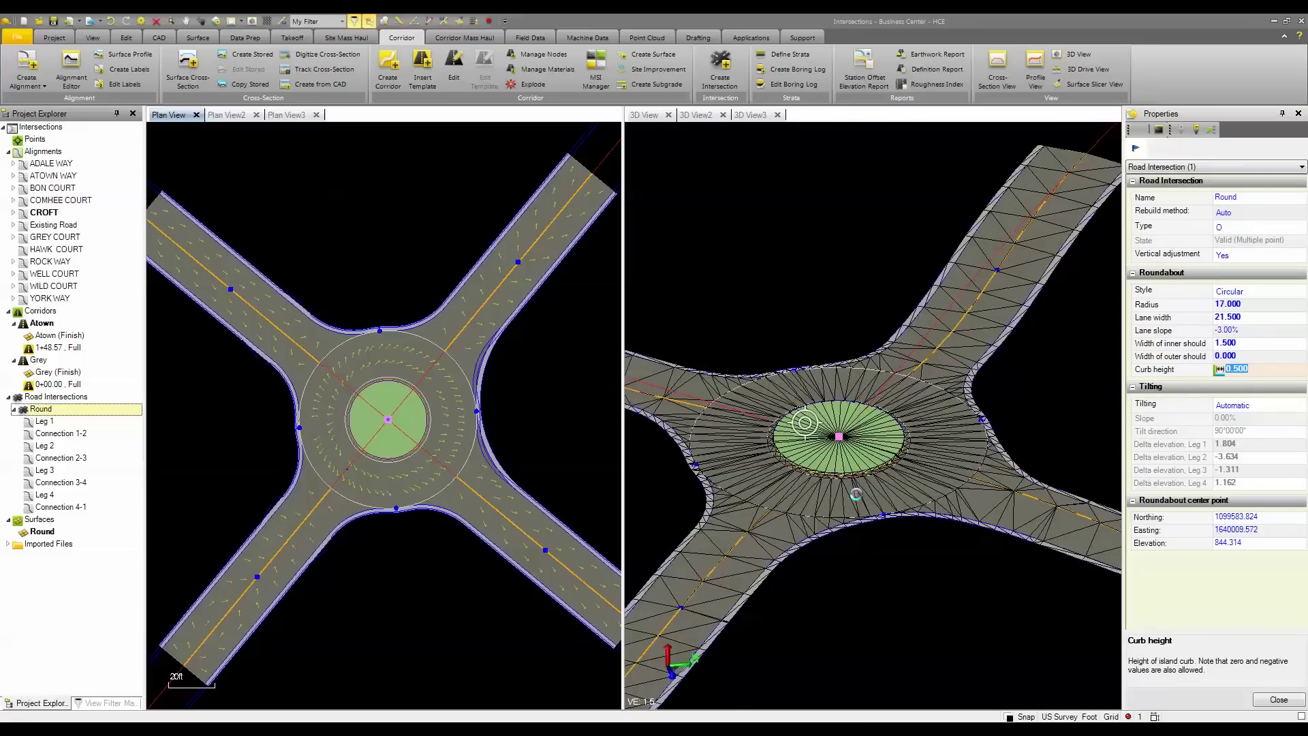
scroll(856, 495, up, 3)
scroll(852, 368, down, 10)
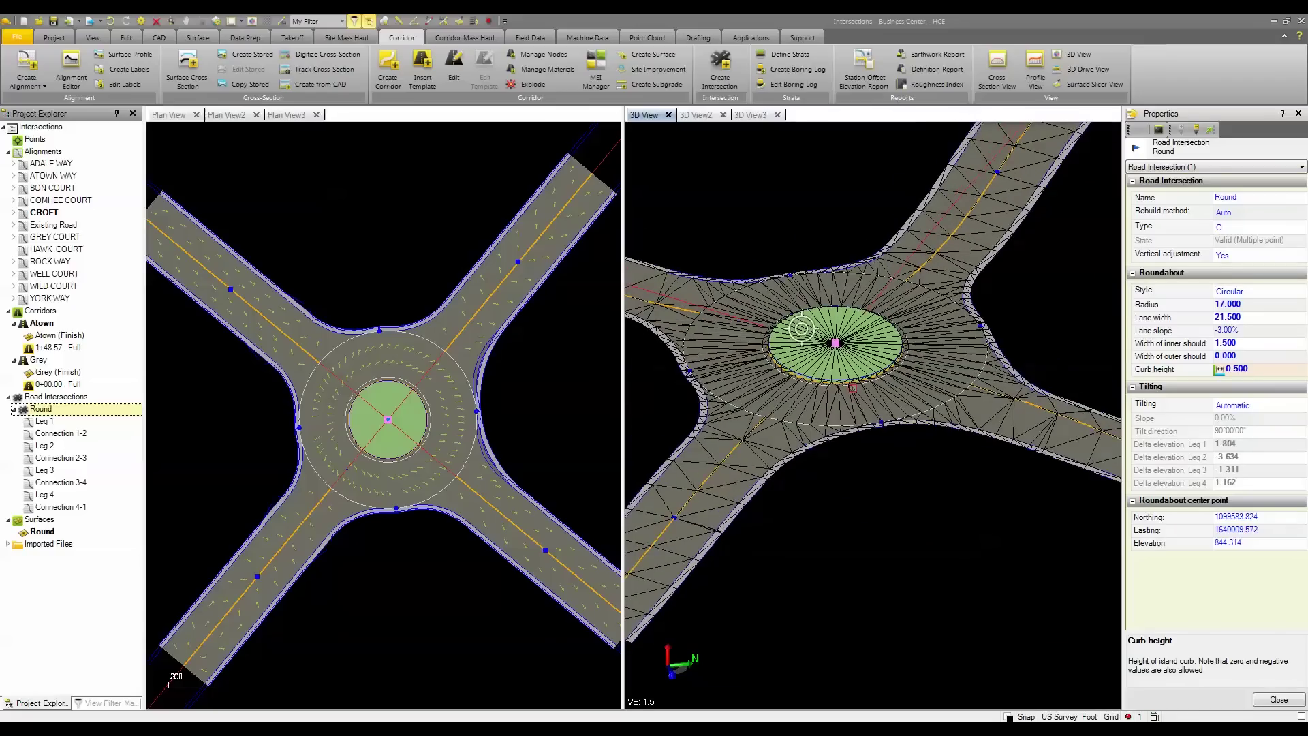
Set Leg 1's island type to Roundabout island
click(518, 261)
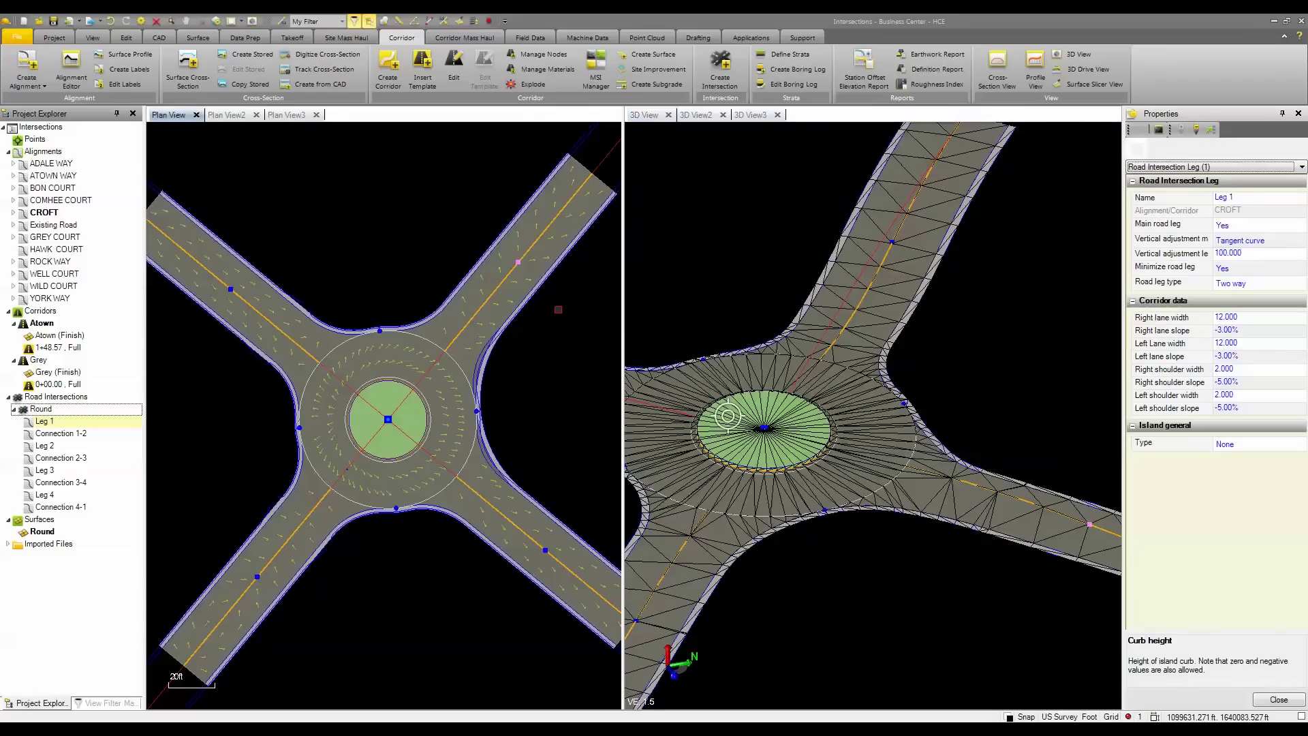
click(1234, 444)
click(1233, 465)
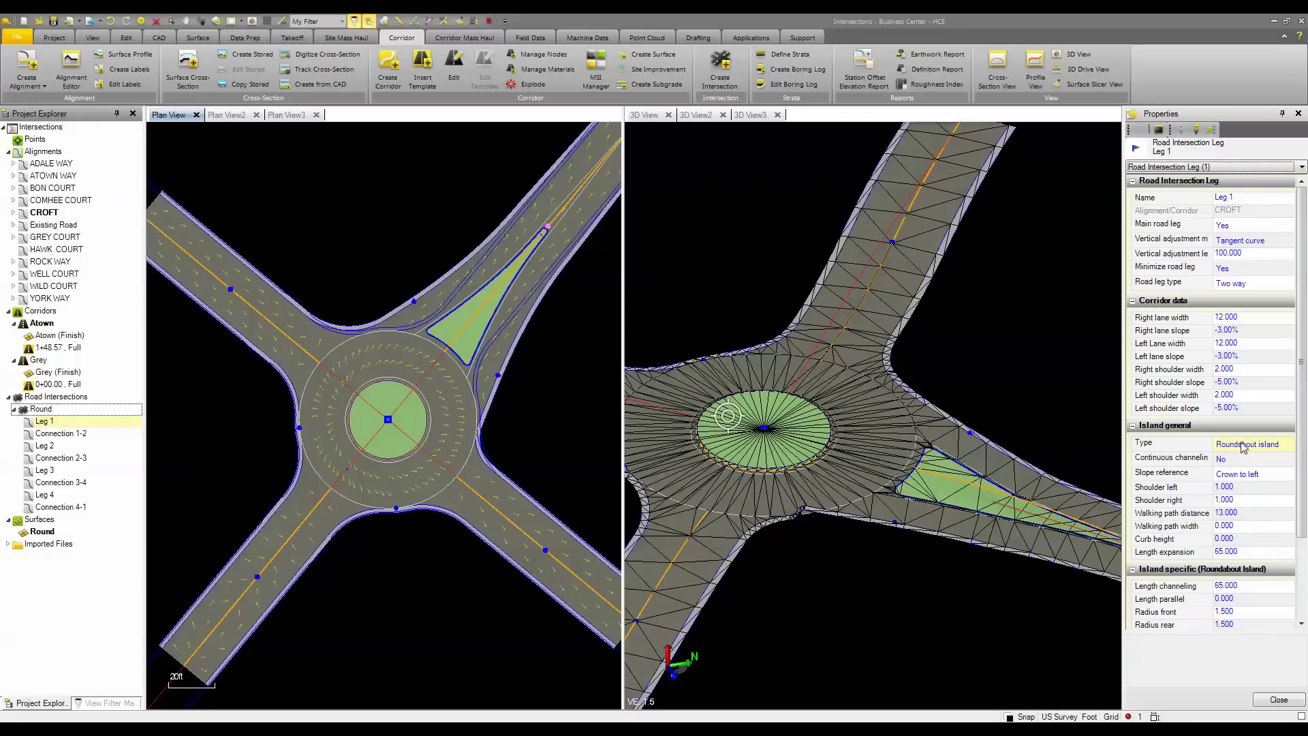
click(1247, 445)
click(1249, 475)
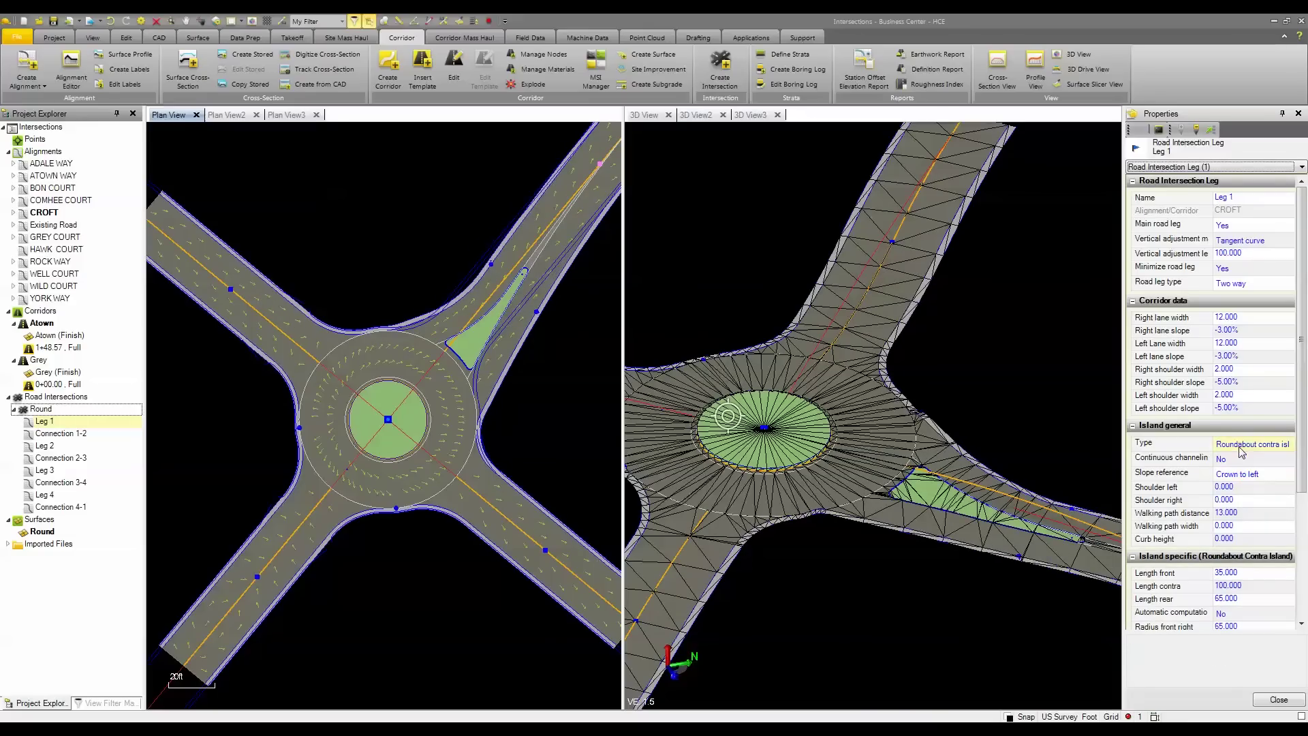
click(1247, 444)
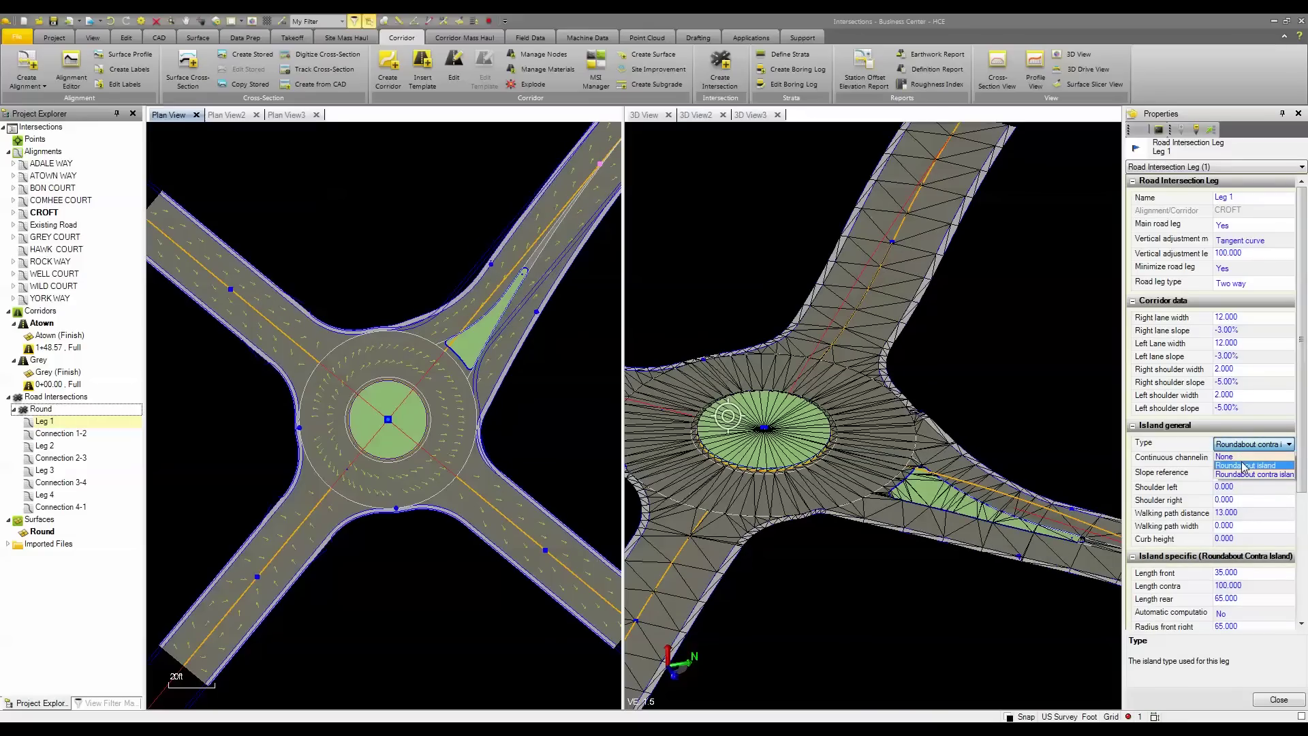
click(1244, 466)
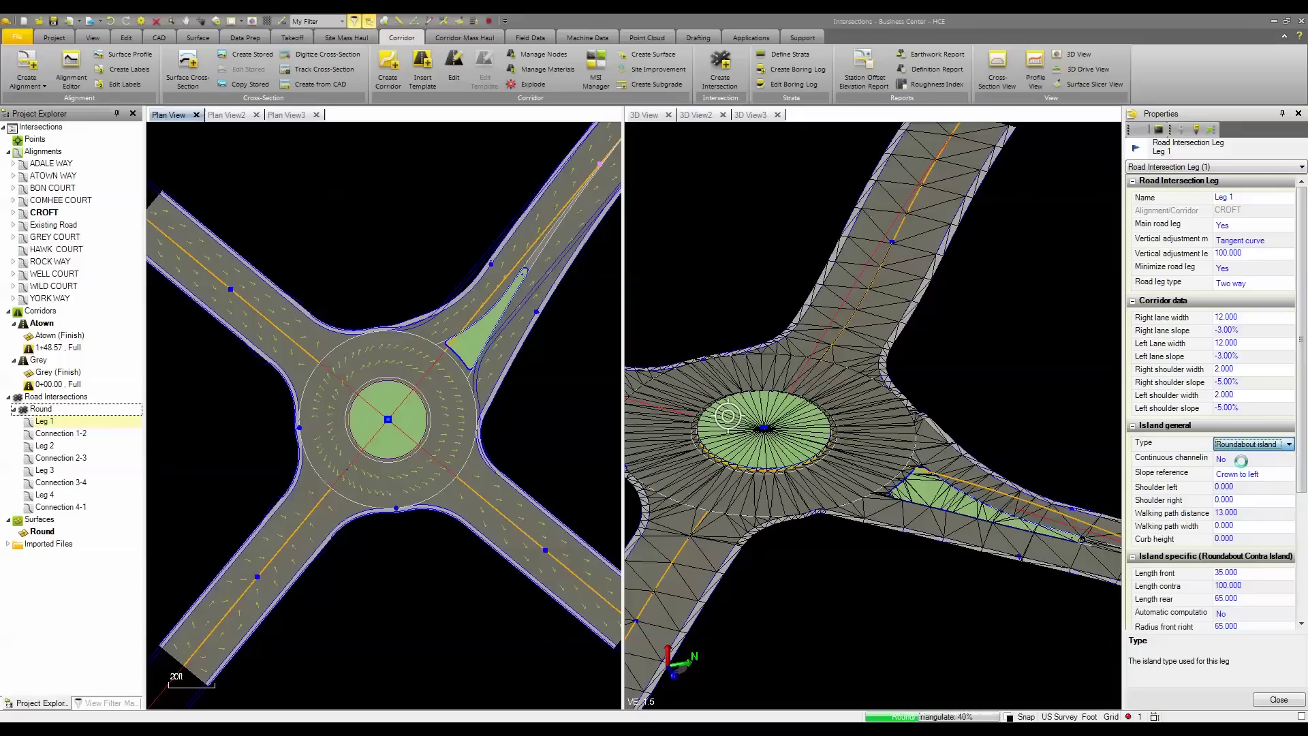
Give Leg 1's island a walking path width of 5 and curb height of 0.5
click(1224, 526)
text(5)
key(Return)
click(1235, 539)
text(.5)
key(Return)
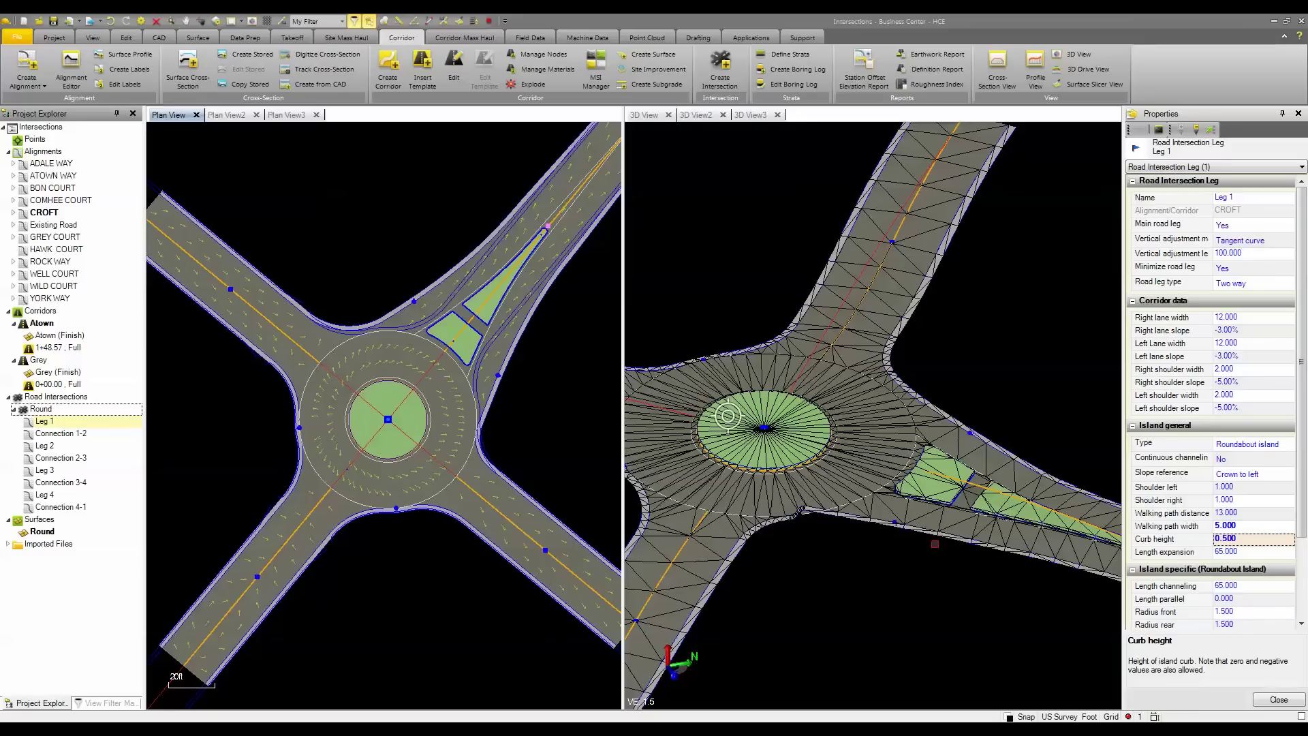
middle_drag(763, 428, 784, 438)
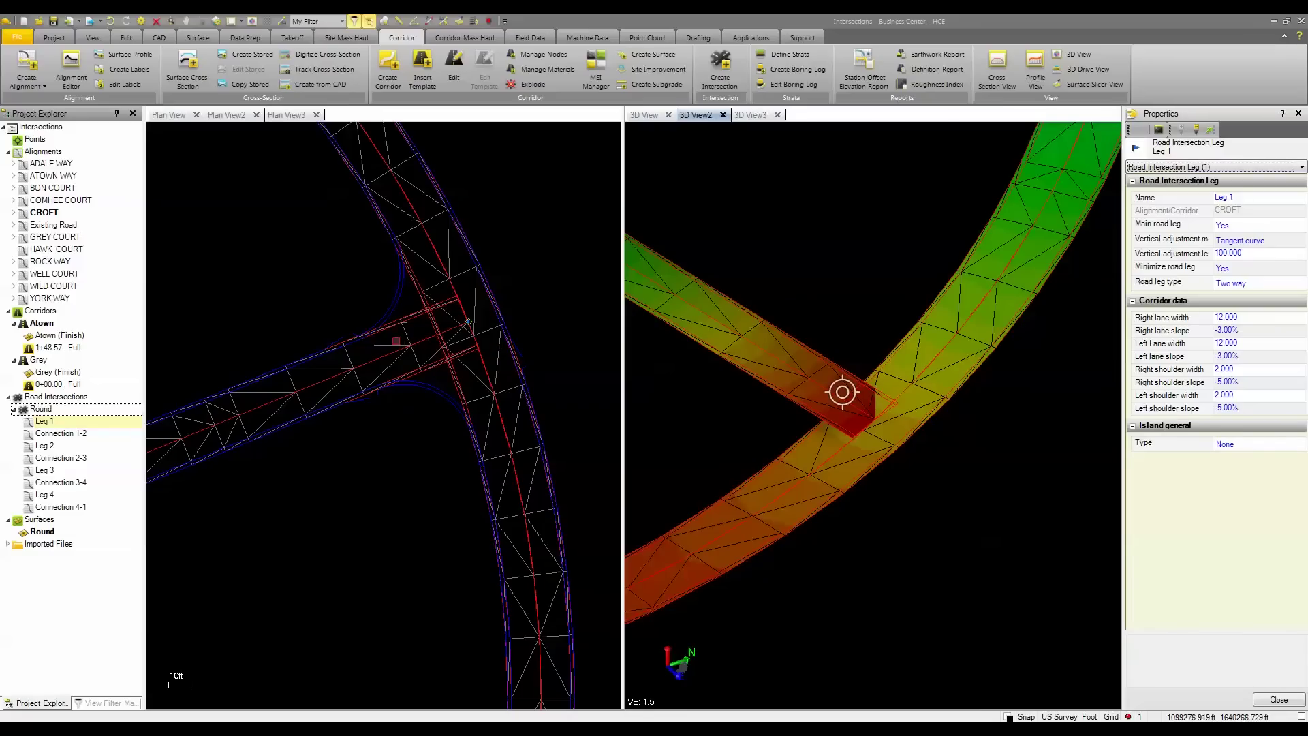
Select the Grey and Atown finish corridor surfaces and create an intersection named T-Int
click(391, 346)
click(392, 347)
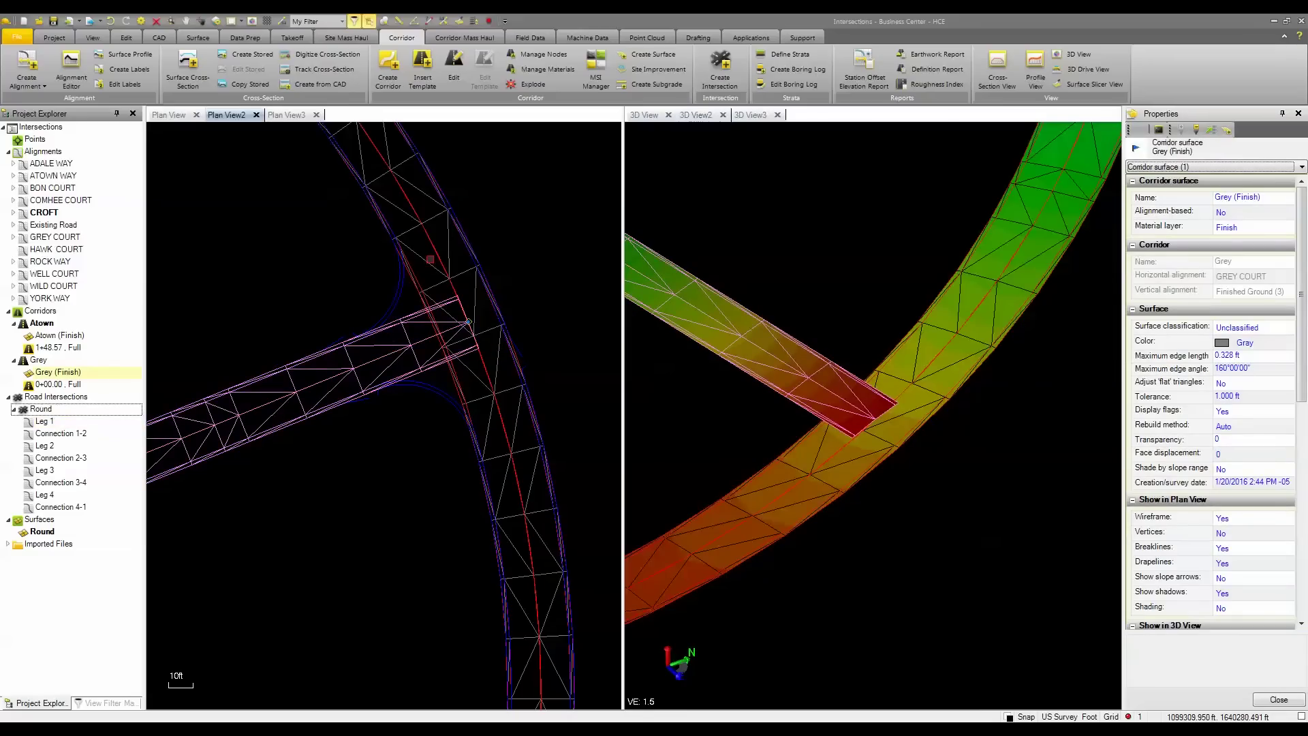
click(841, 391)
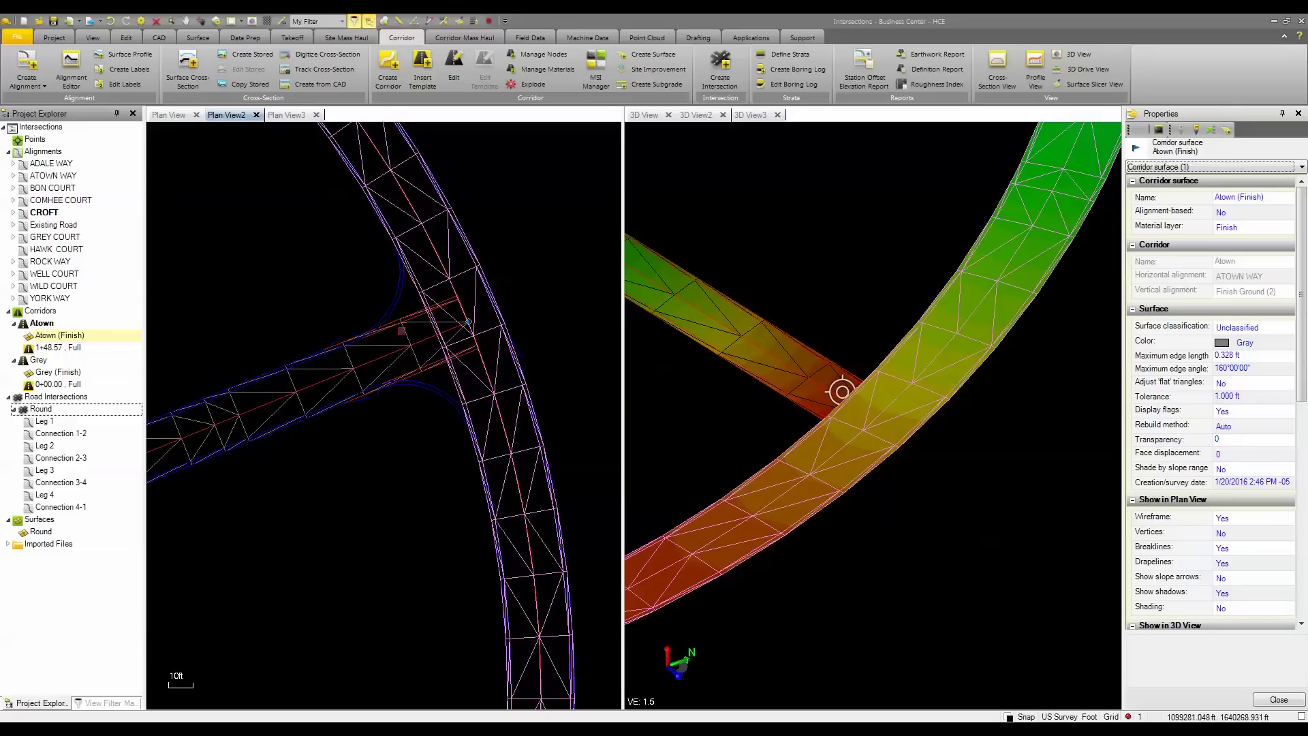
ctrl+click(405, 330)
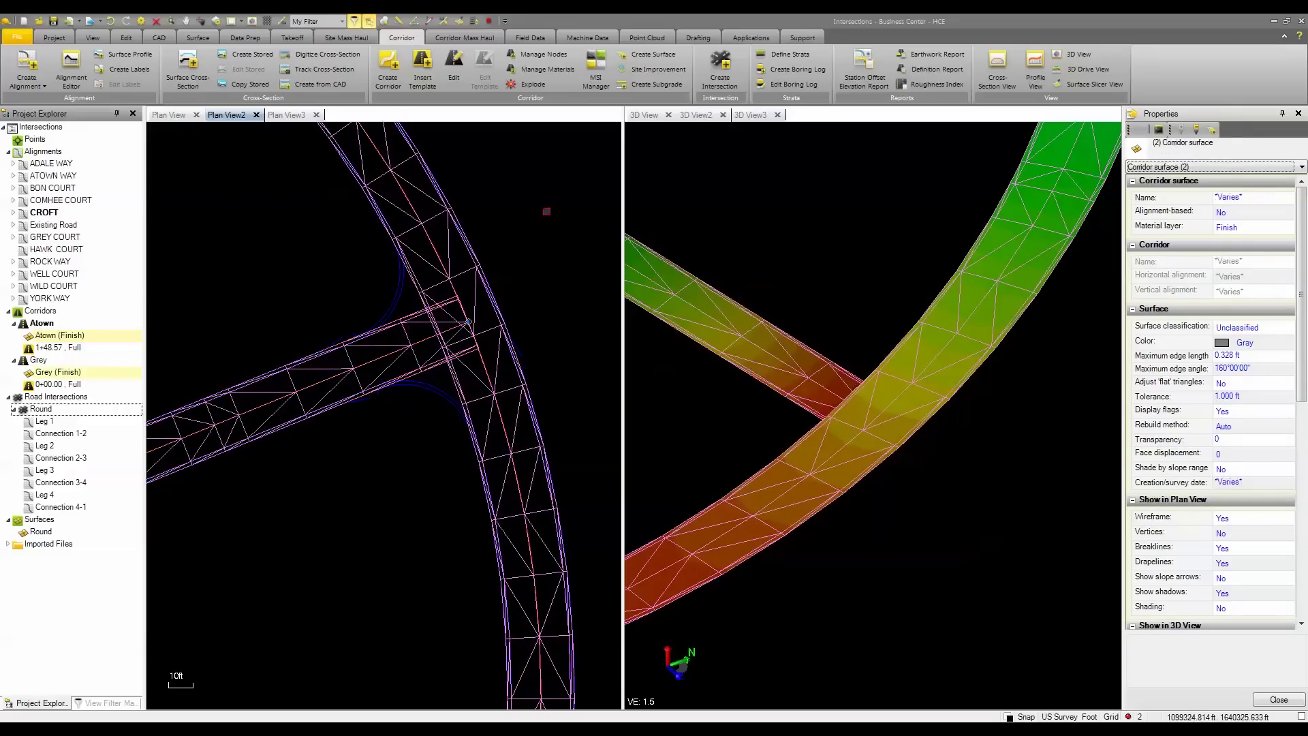
right_click(533, 195)
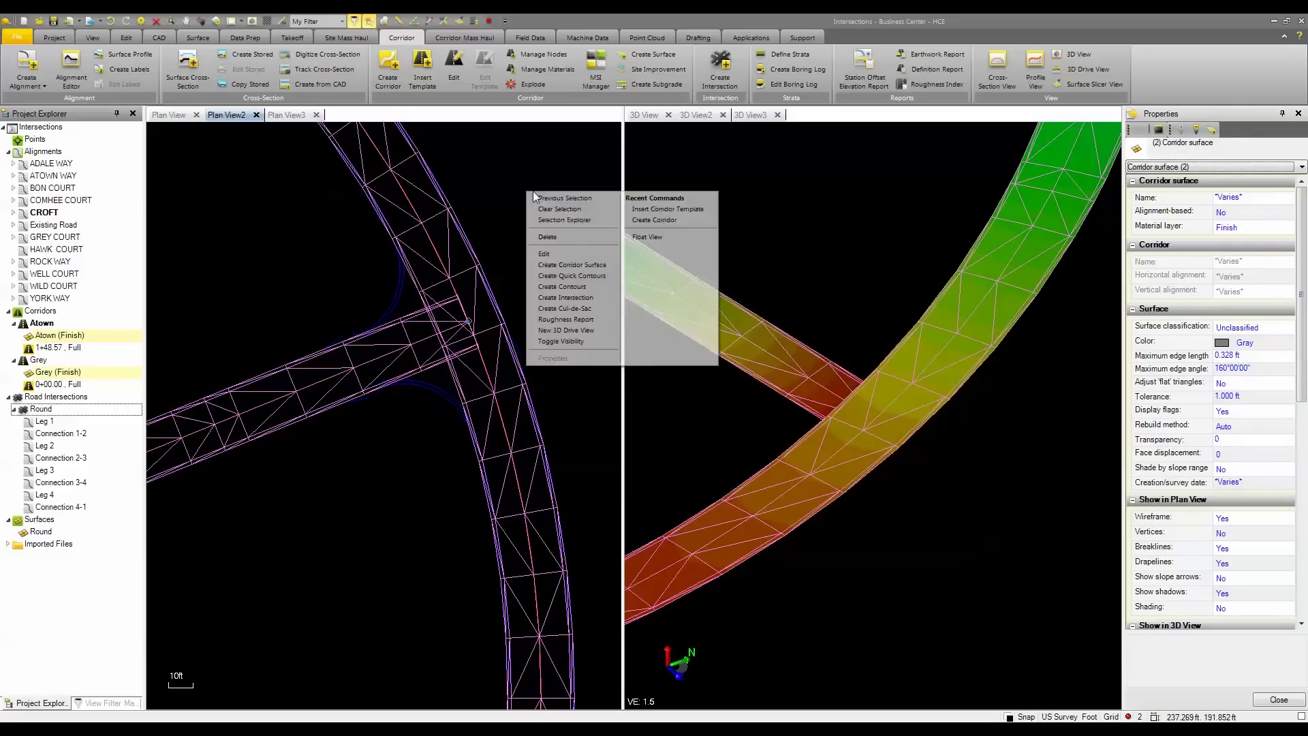
click(573, 298)
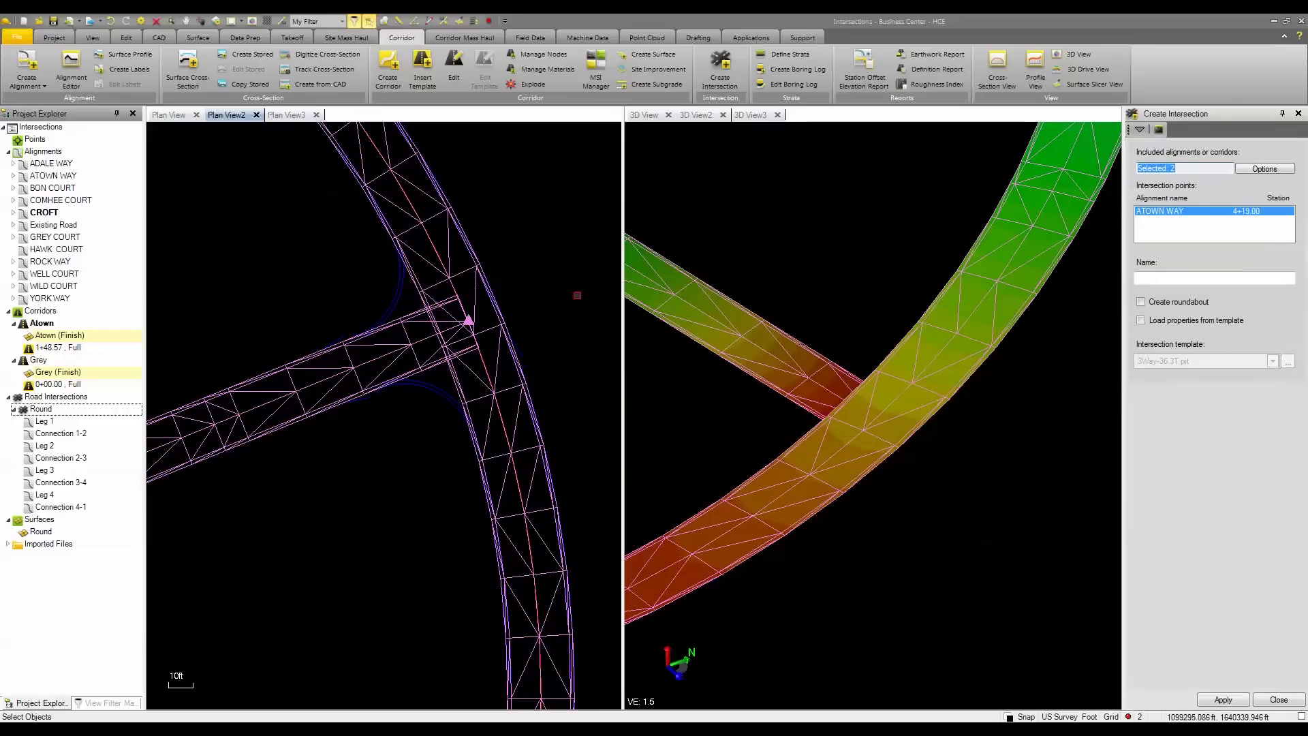
click(1169, 279)
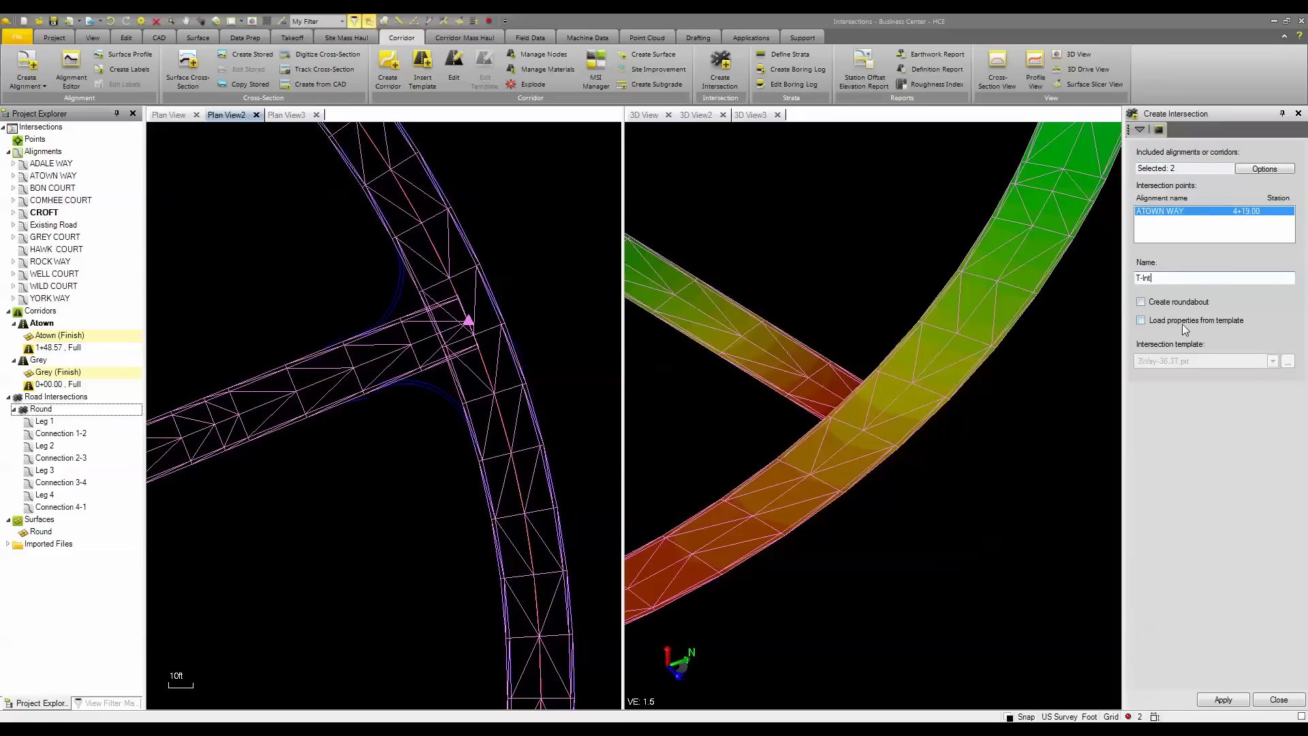
click(1223, 700)
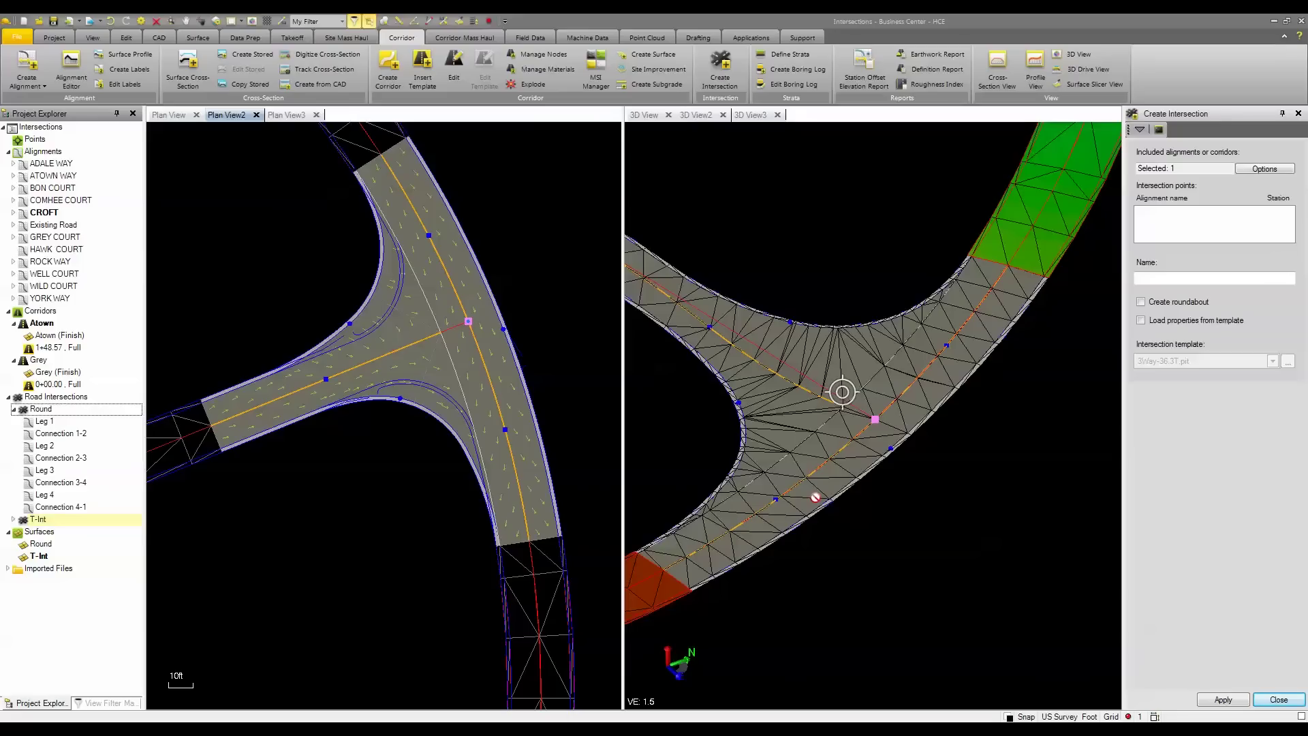
Set T-Int's Connection 1-2 to the R turning method with a 30 turn radius
click(1279, 700)
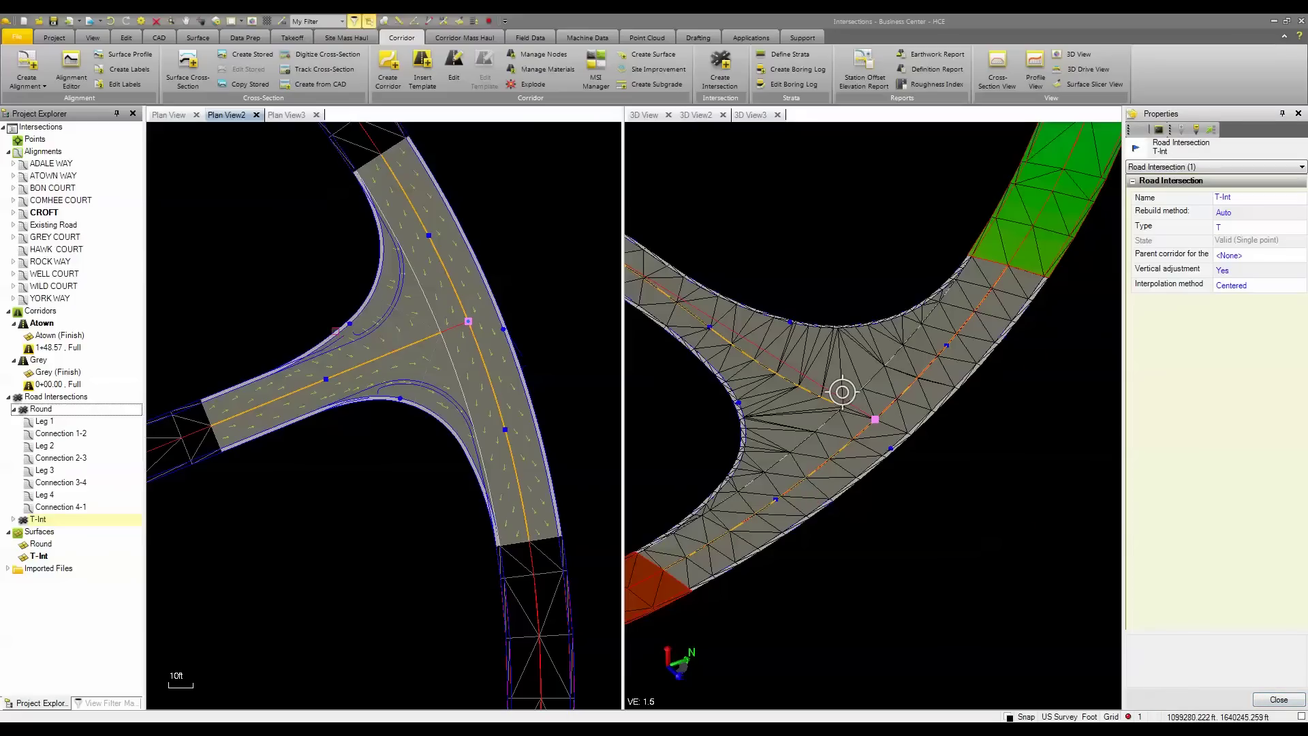
click(352, 329)
click(398, 359)
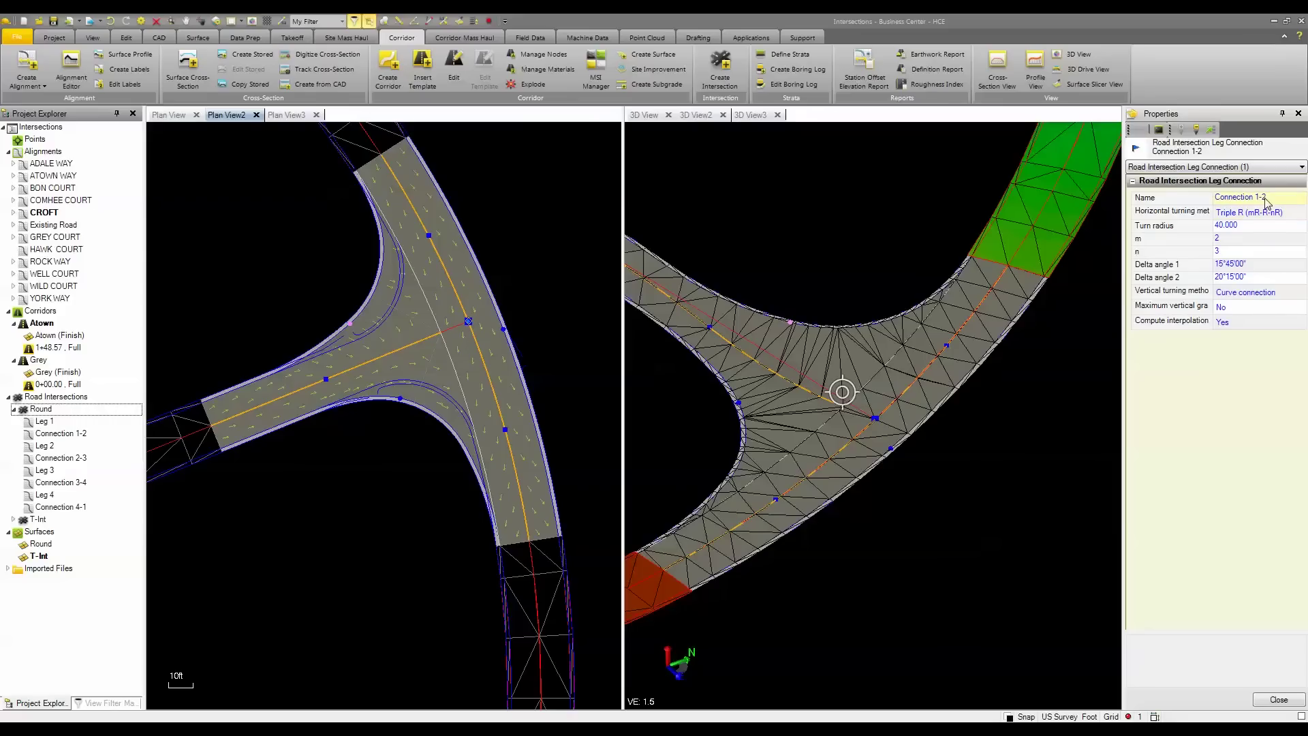
click(1266, 209)
click(1264, 229)
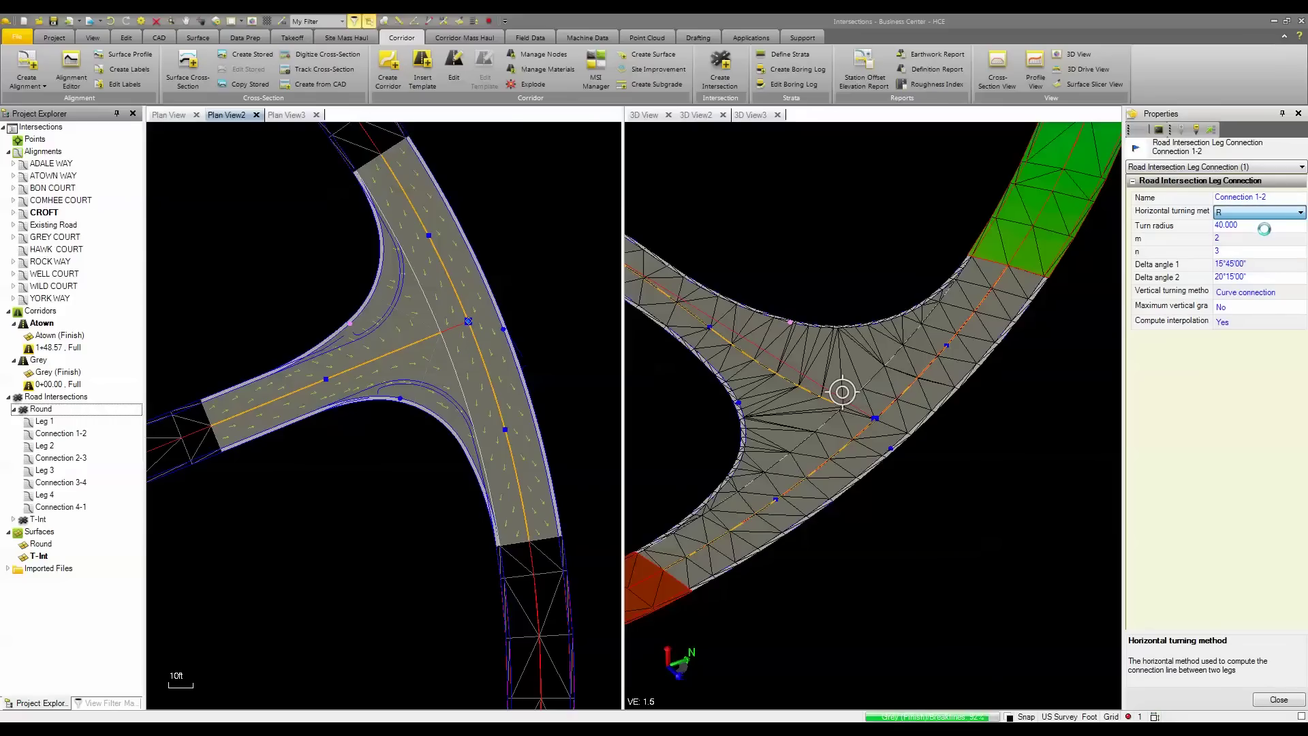
click(1254, 225)
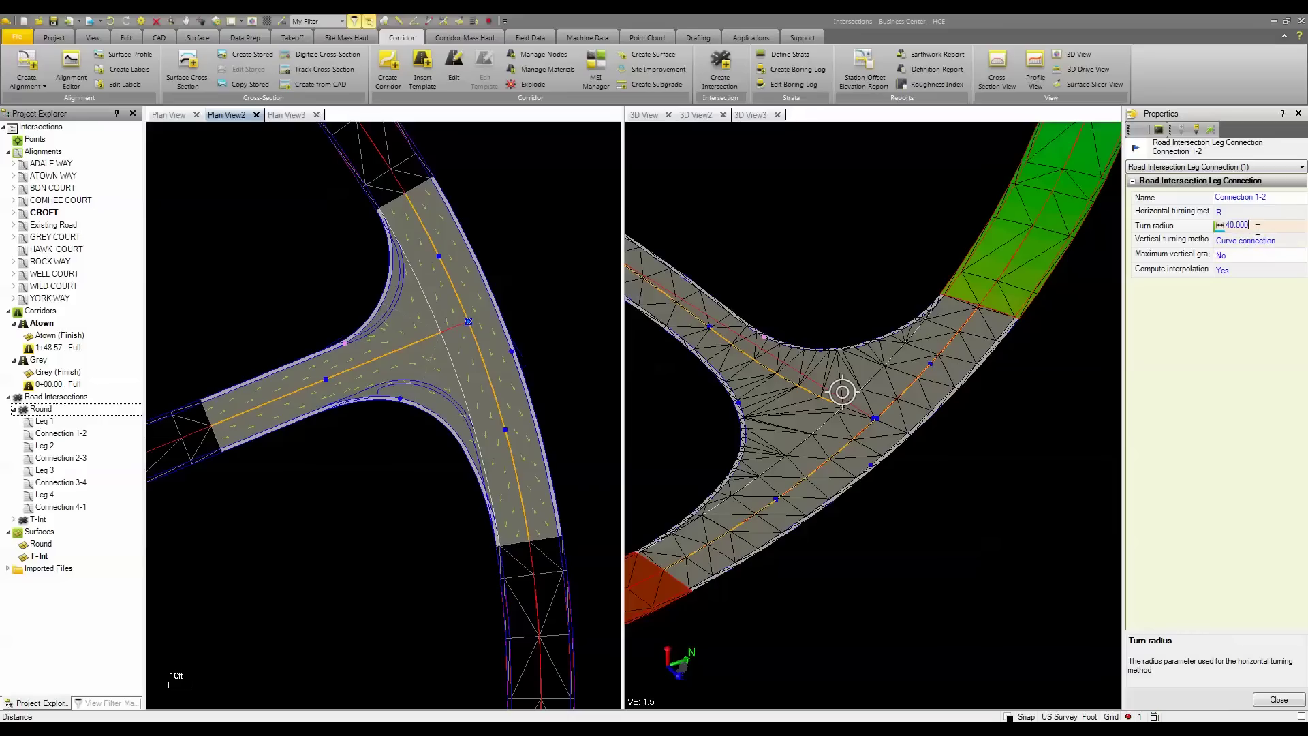
text(30)
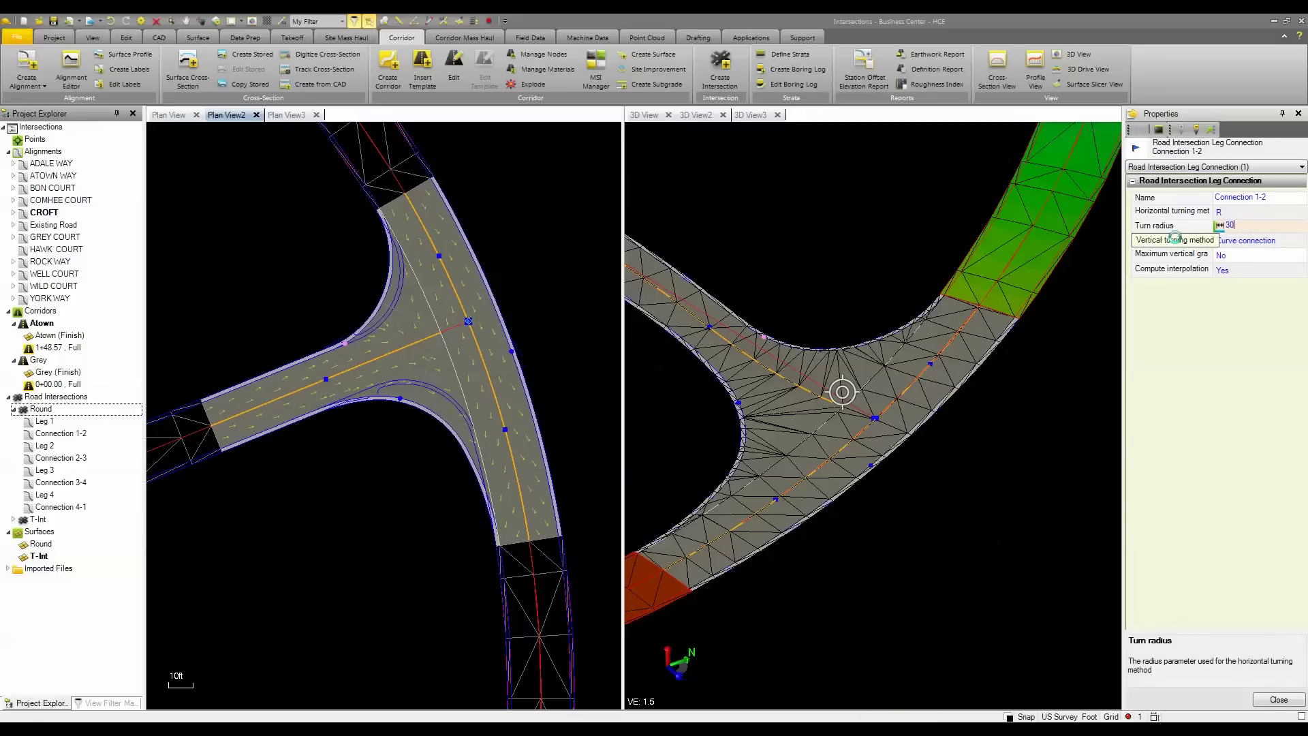
Set Connection 2-3's horizontal turning method to Turn lane
click(400, 399)
click(470, 467)
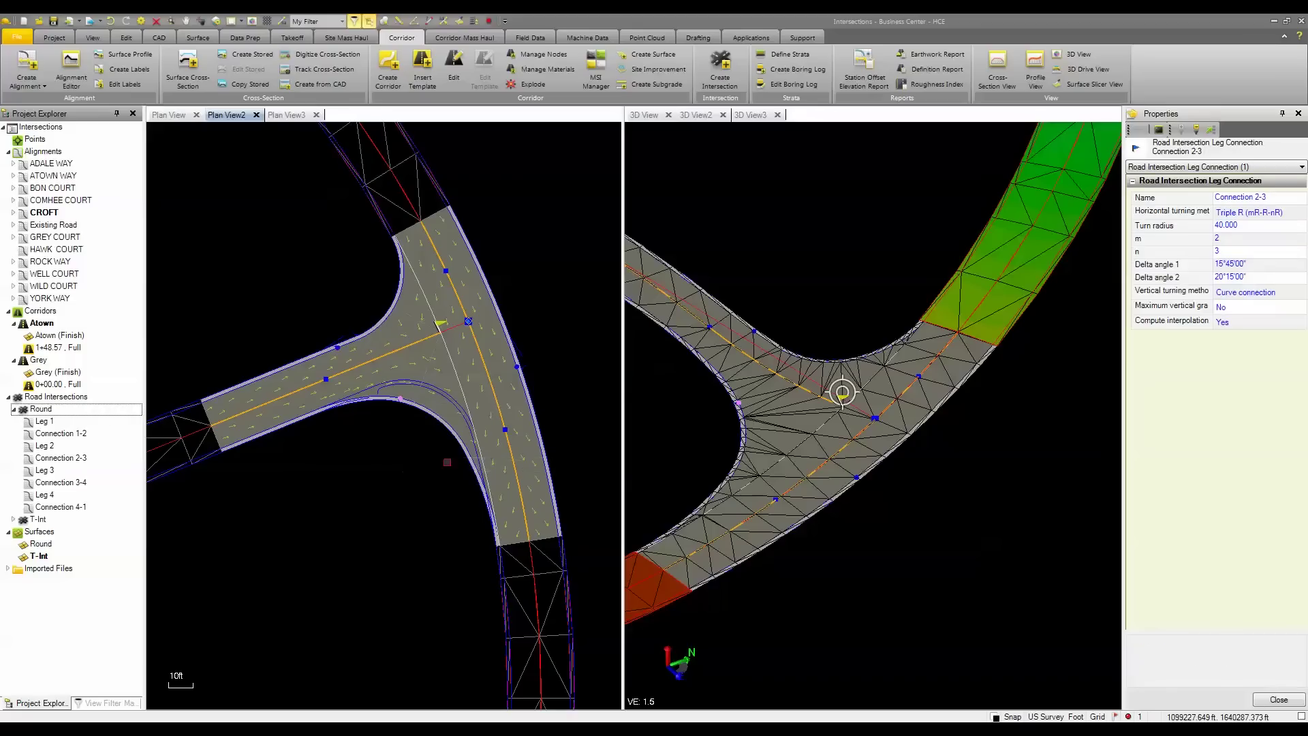
click(1244, 213)
click(1245, 242)
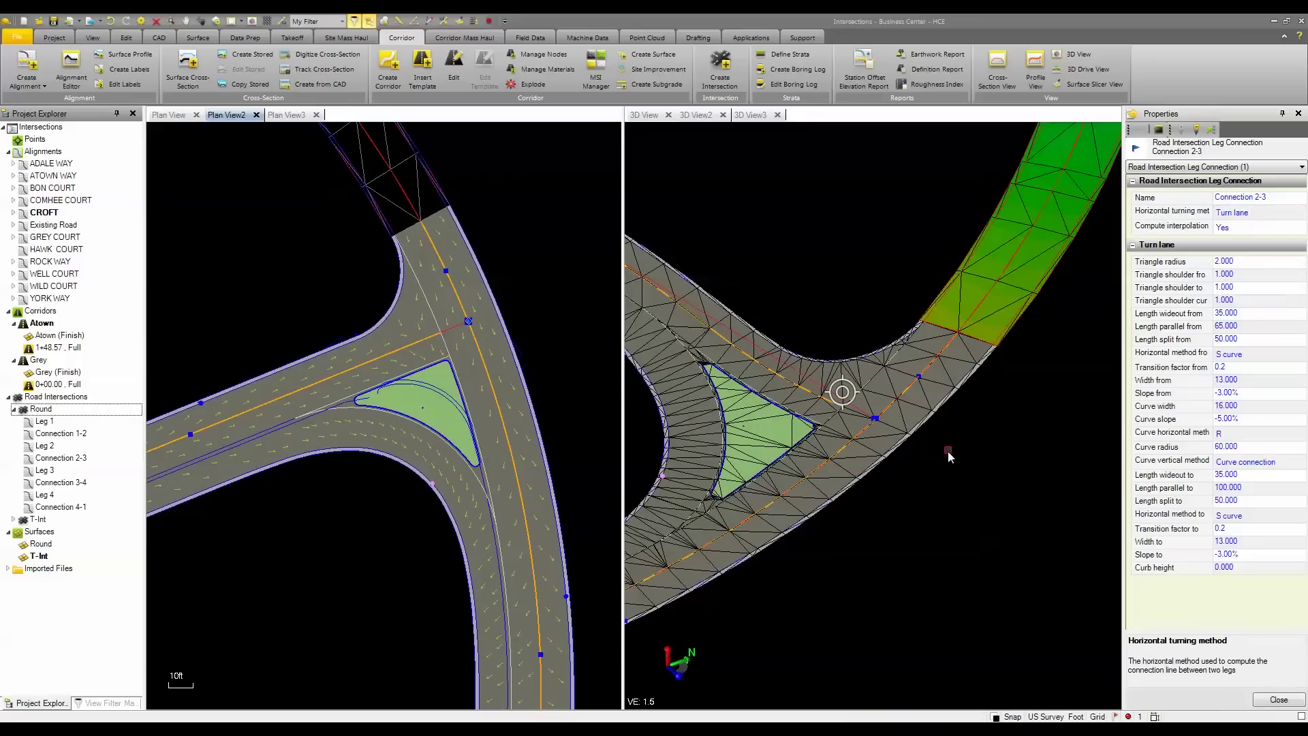
scroll(942, 455, down, 3)
middle_drag(875, 394, 969, 405)
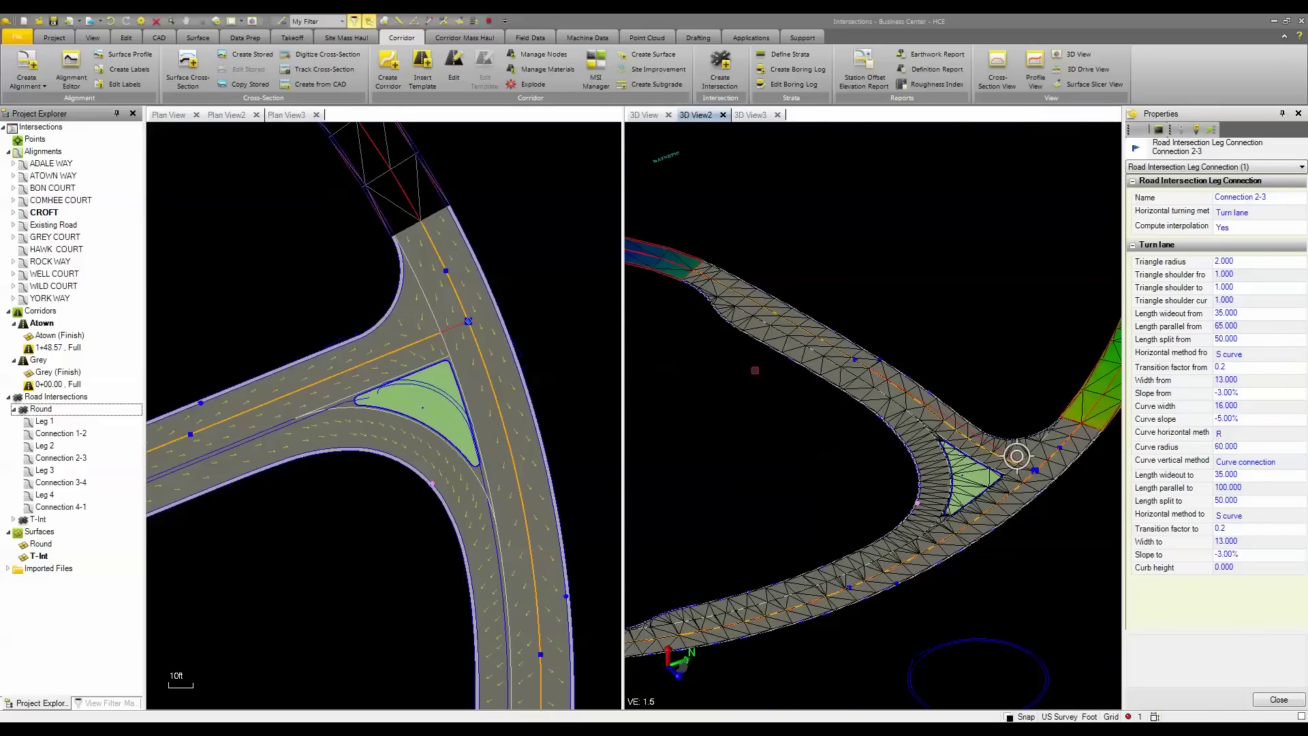
click(287, 115)
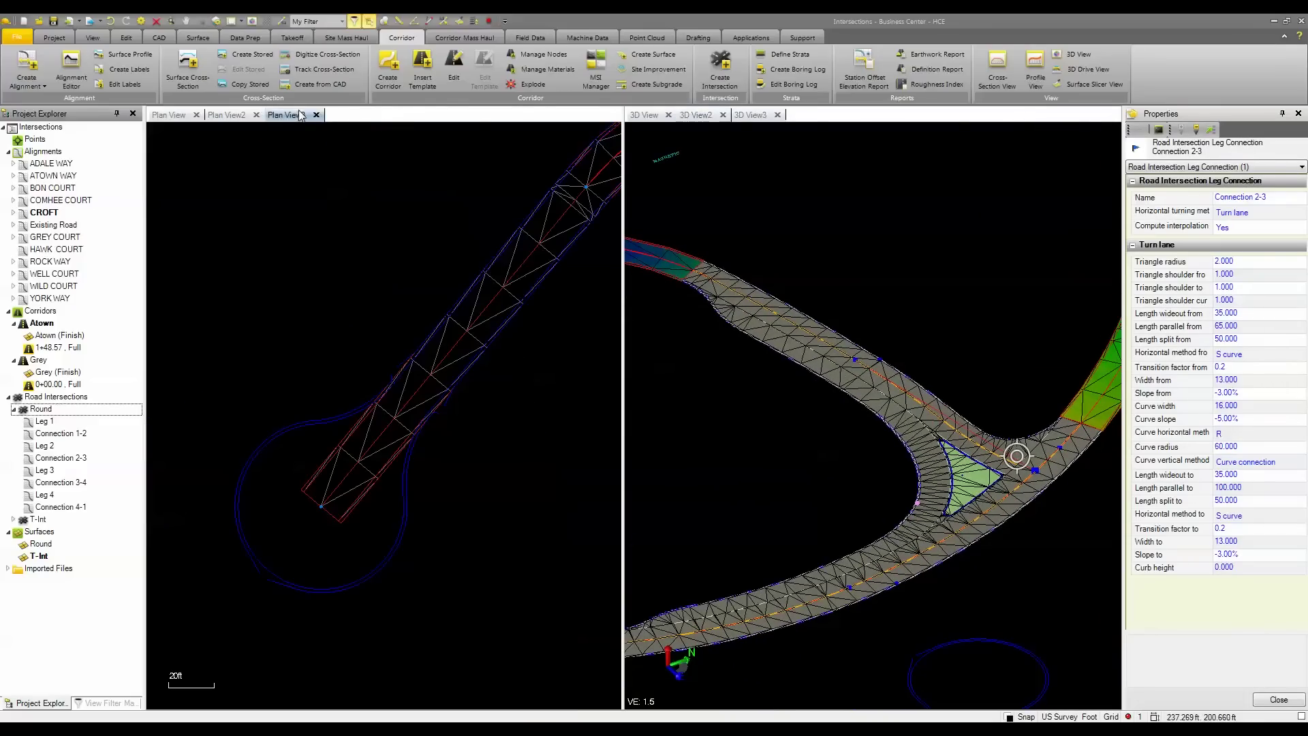
Start a new cul-de-sac at the end point of the Grey corridor in the 3D view
click(759, 116)
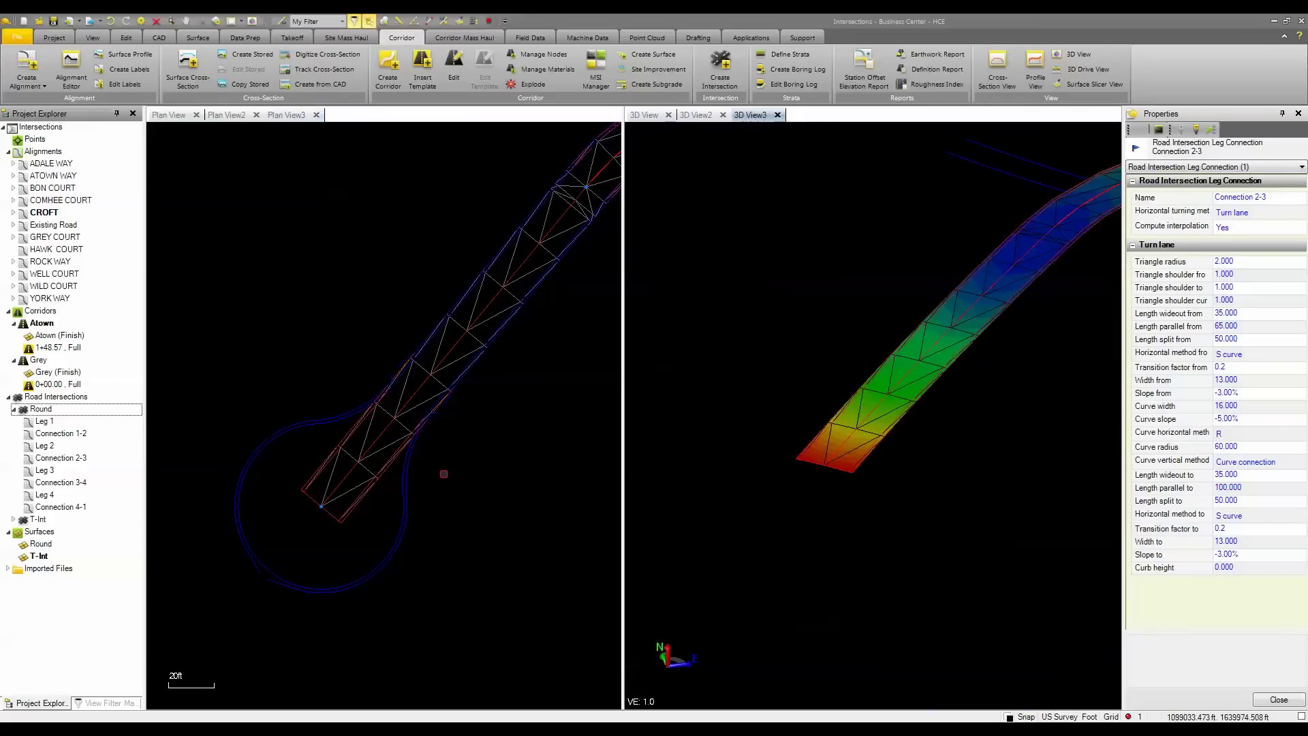
click(316, 371)
right_click(315, 368)
click(346, 486)
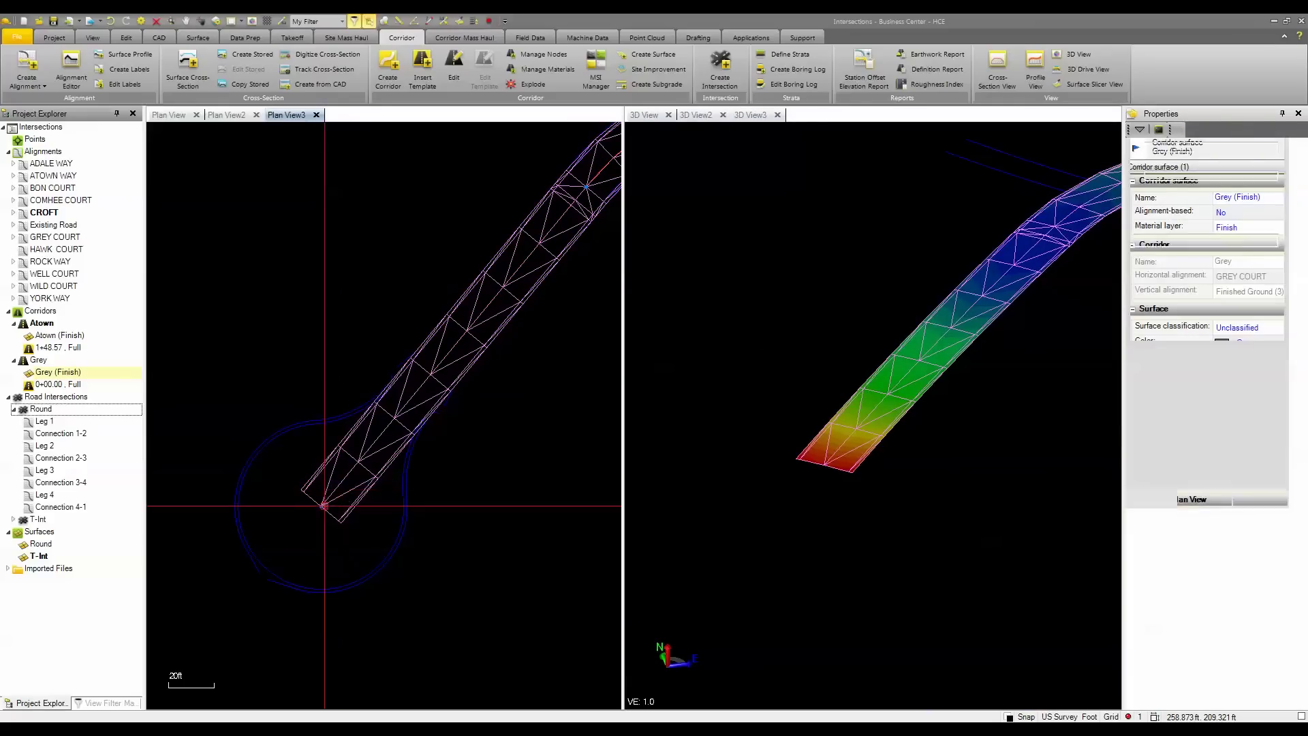
click(321, 507)
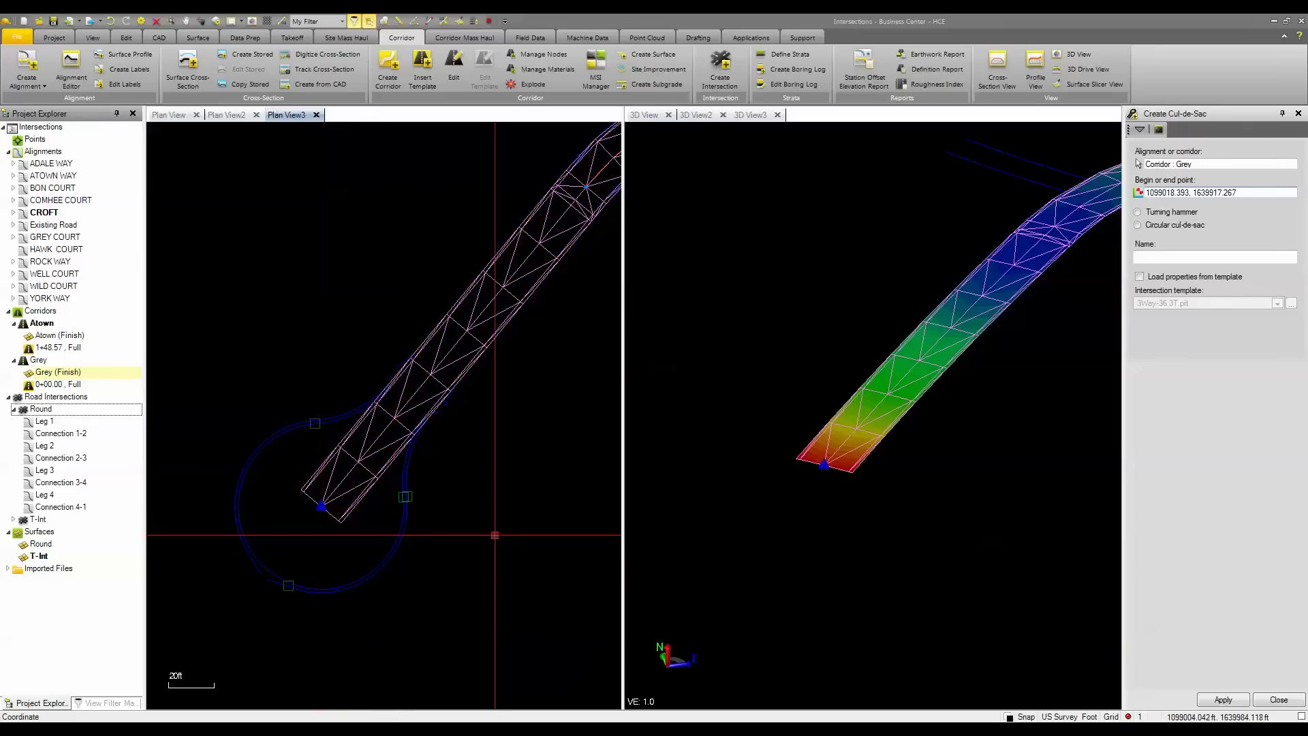
Build a circular cul-de-sac named Cul from the Cul.culdesacO.pit template
click(1153, 229)
click(1159, 255)
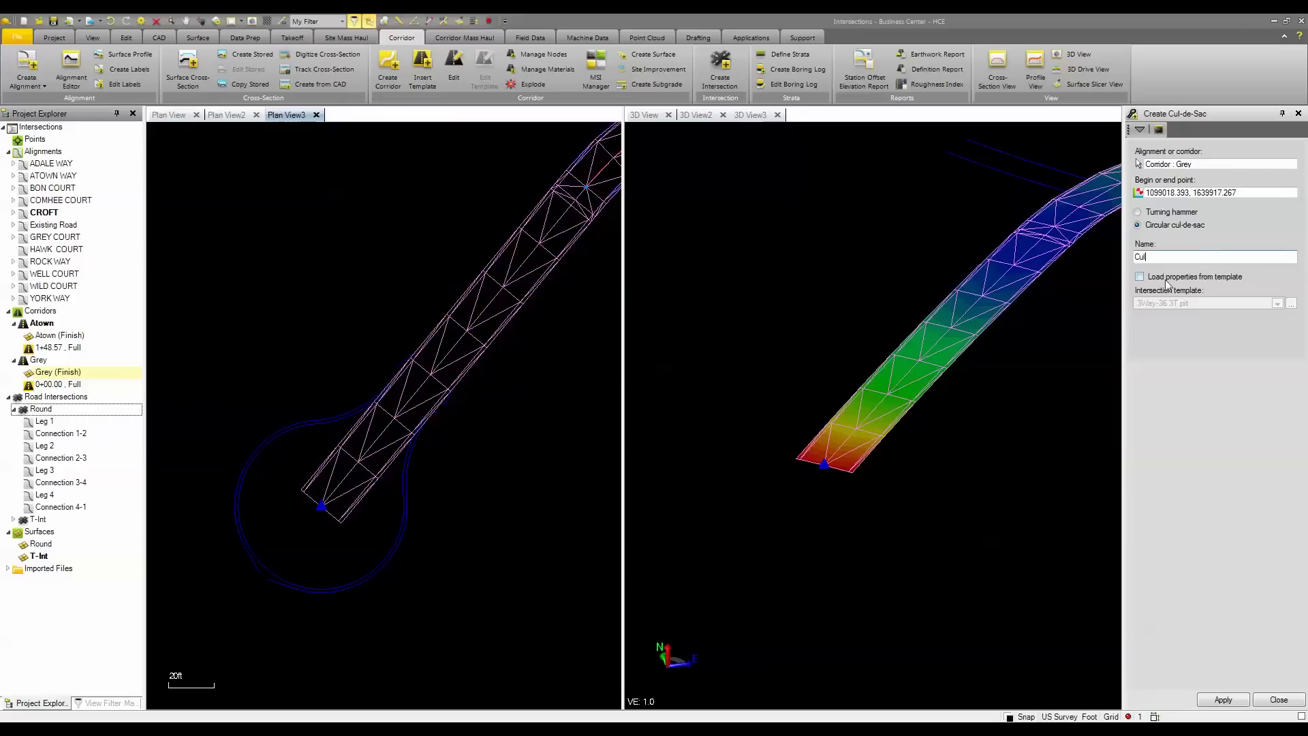
click(1139, 277)
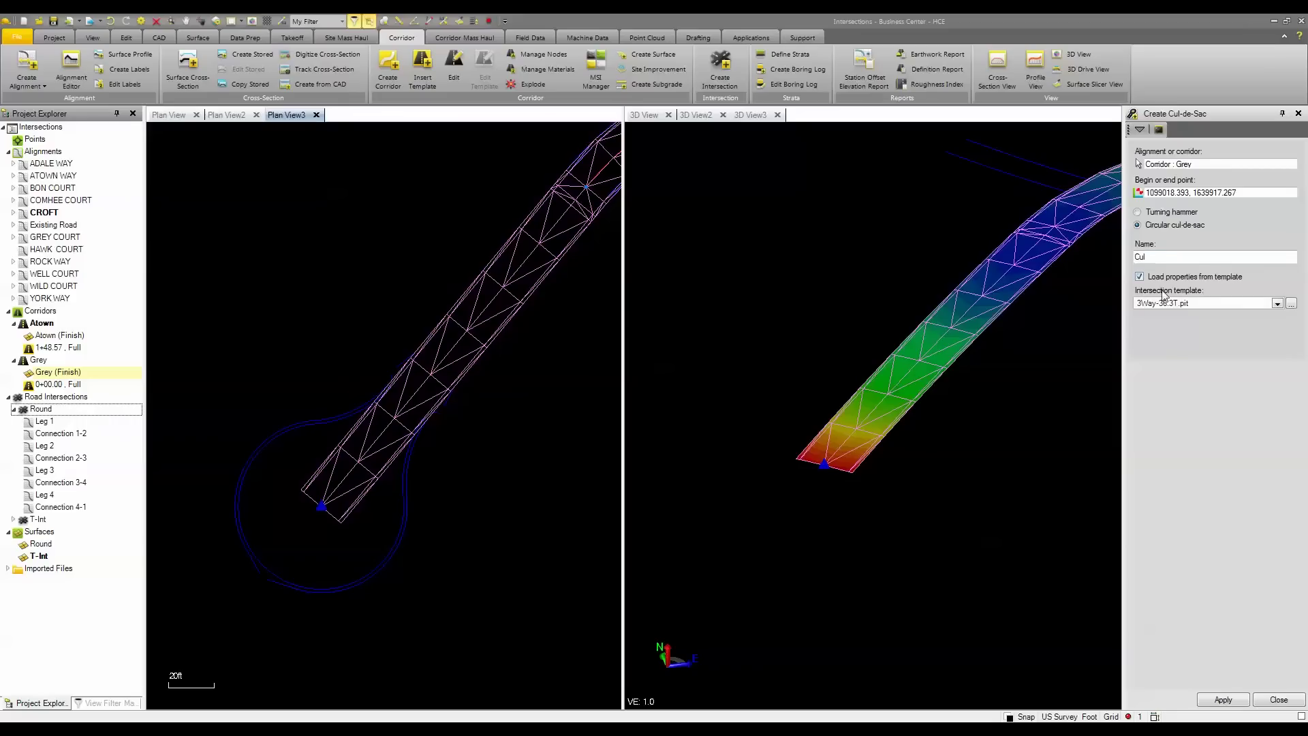
click(1277, 307)
click(1278, 304)
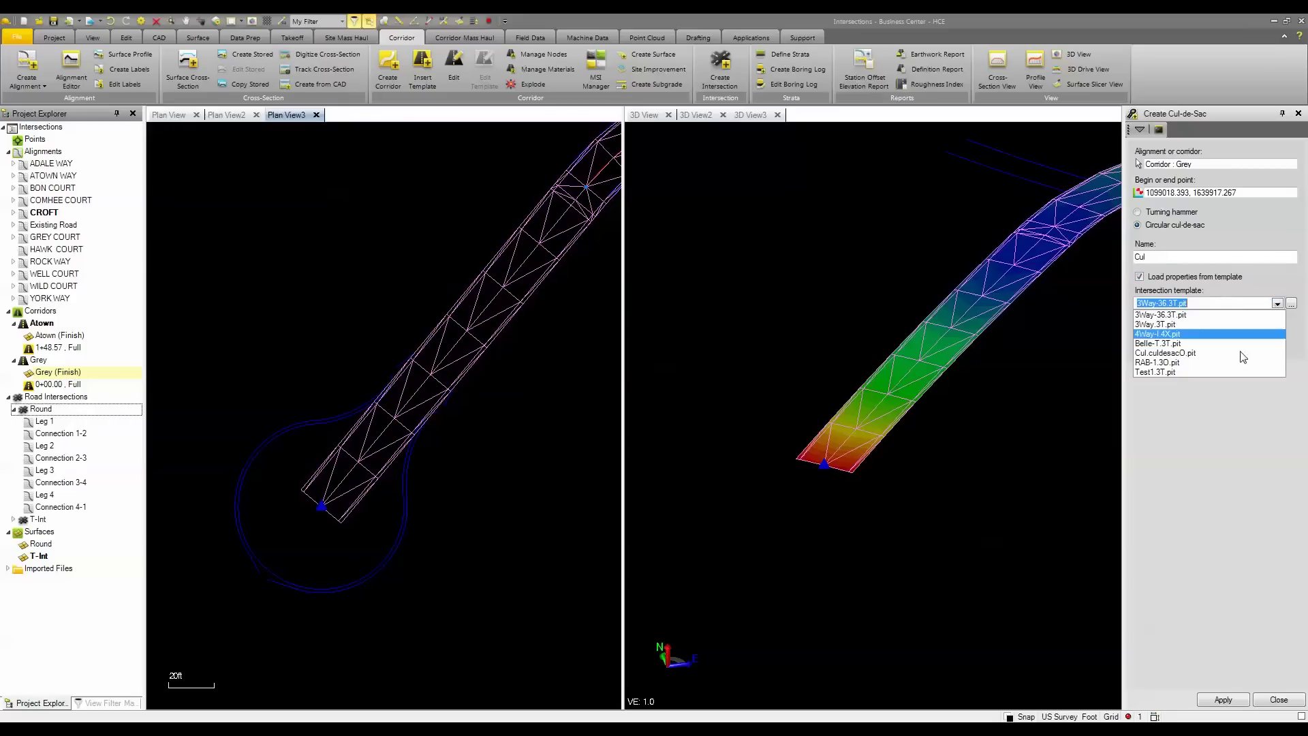
click(1154, 353)
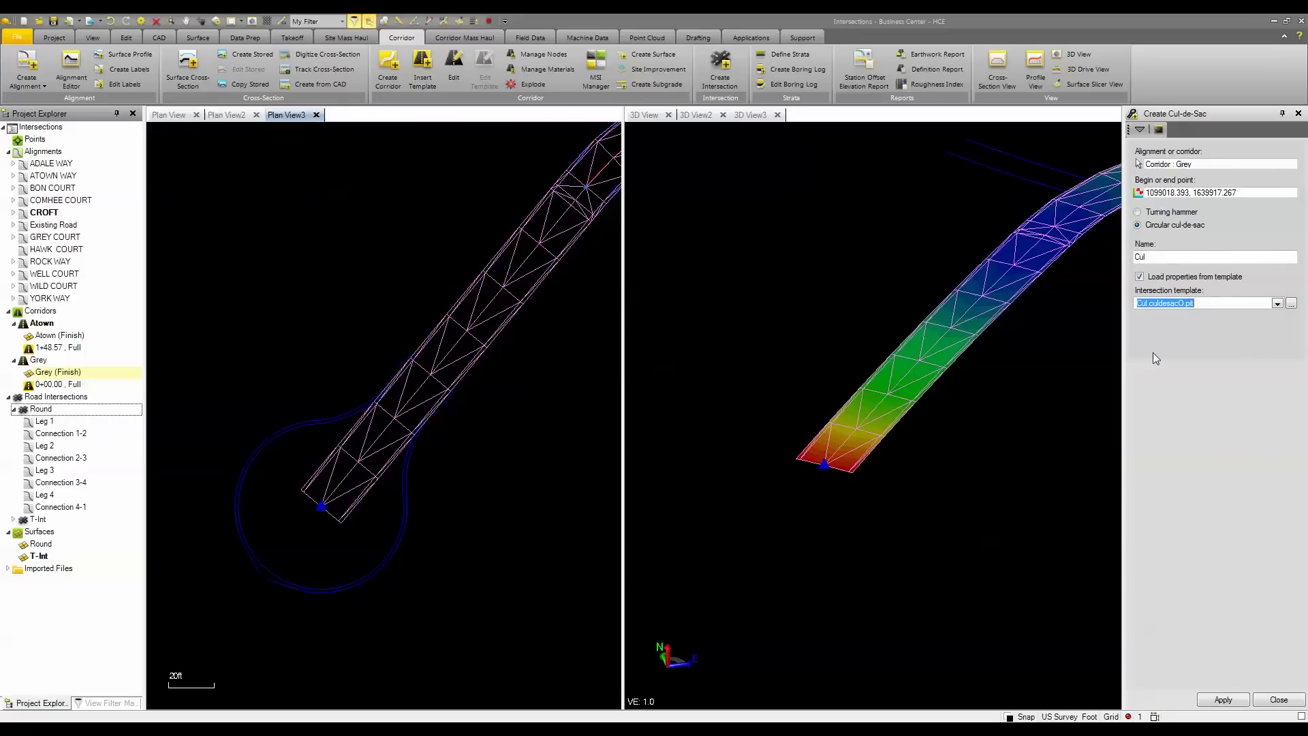
click(1240, 702)
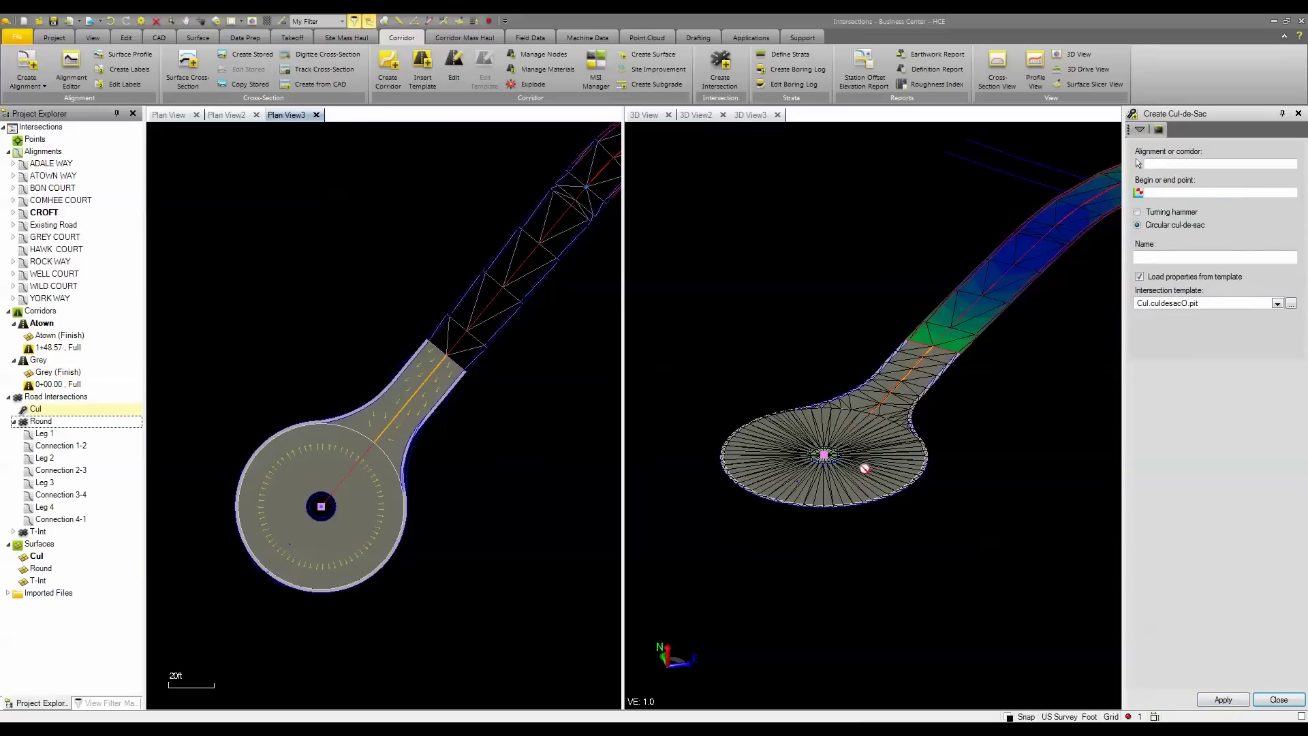
Inspect the finished Cul cul-de-sac in 3D and close the cul-de-sac command
scroll(863, 469, up, 3)
scroll(847, 463, up, 4)
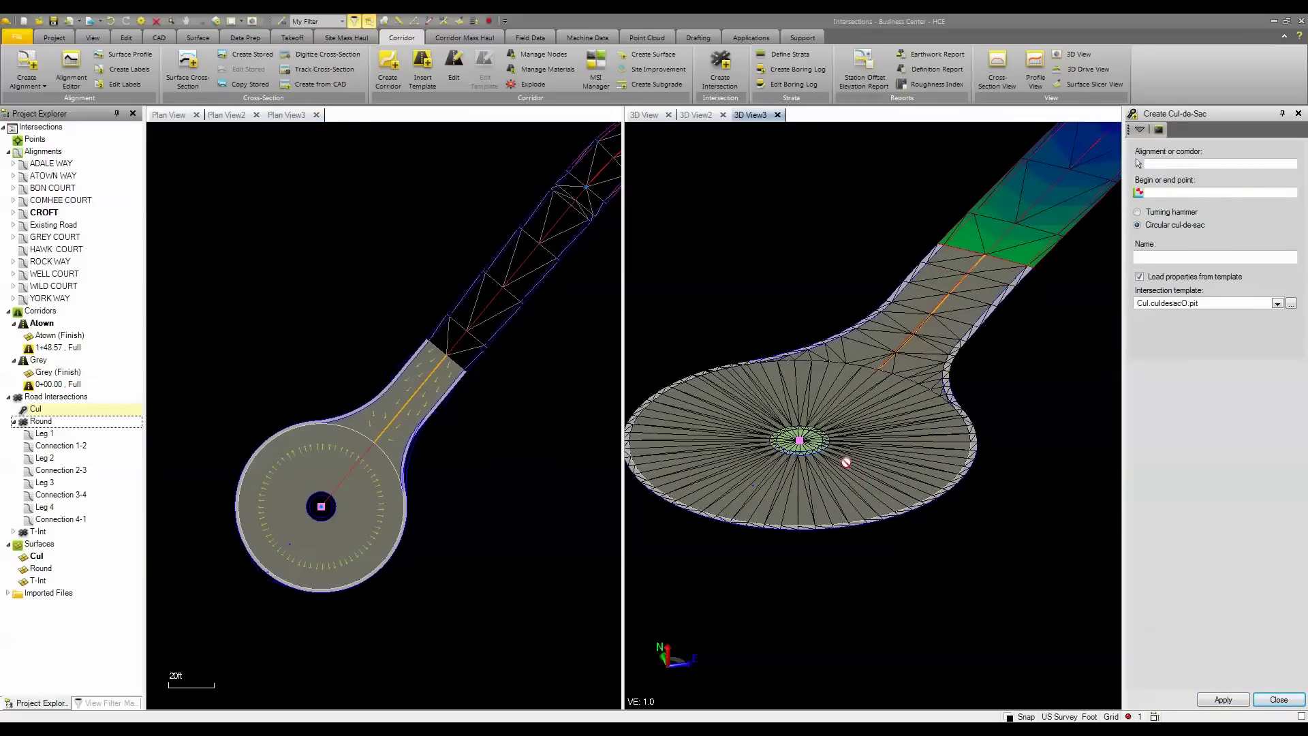
middle_drag(840, 487, 864, 477)
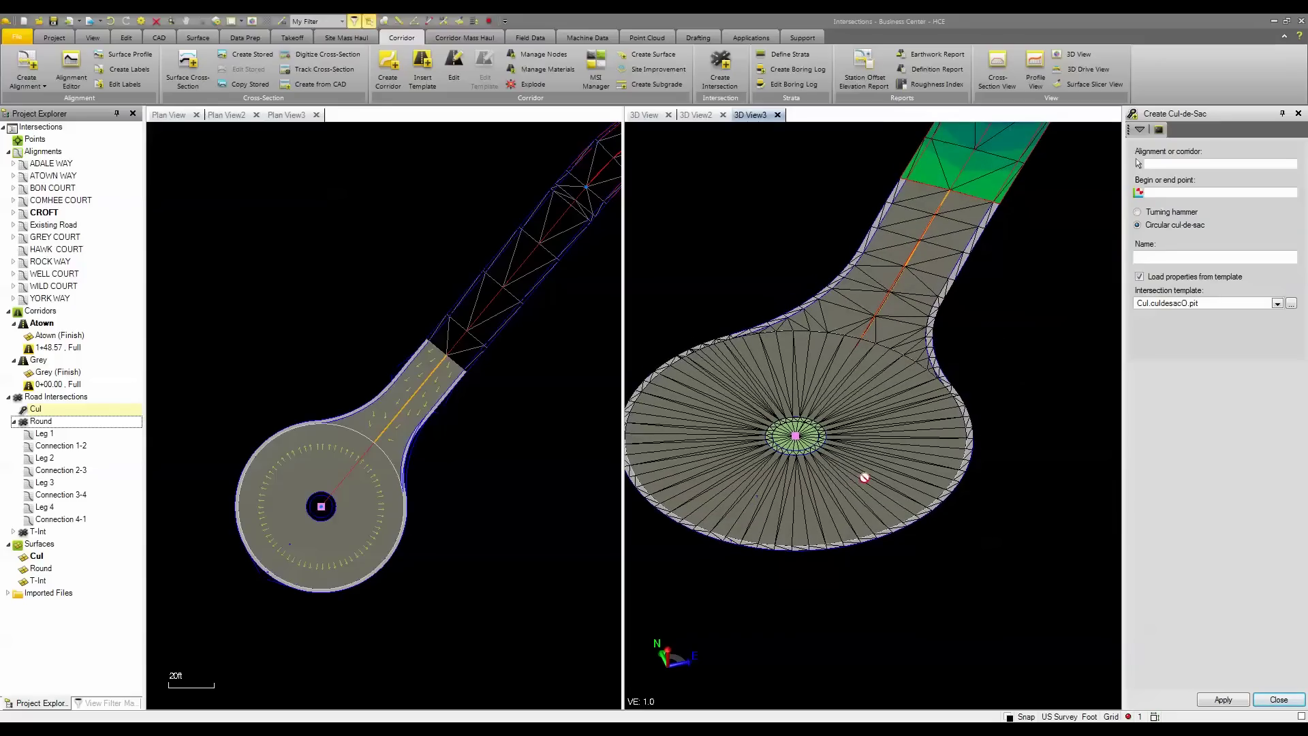
click(1271, 705)
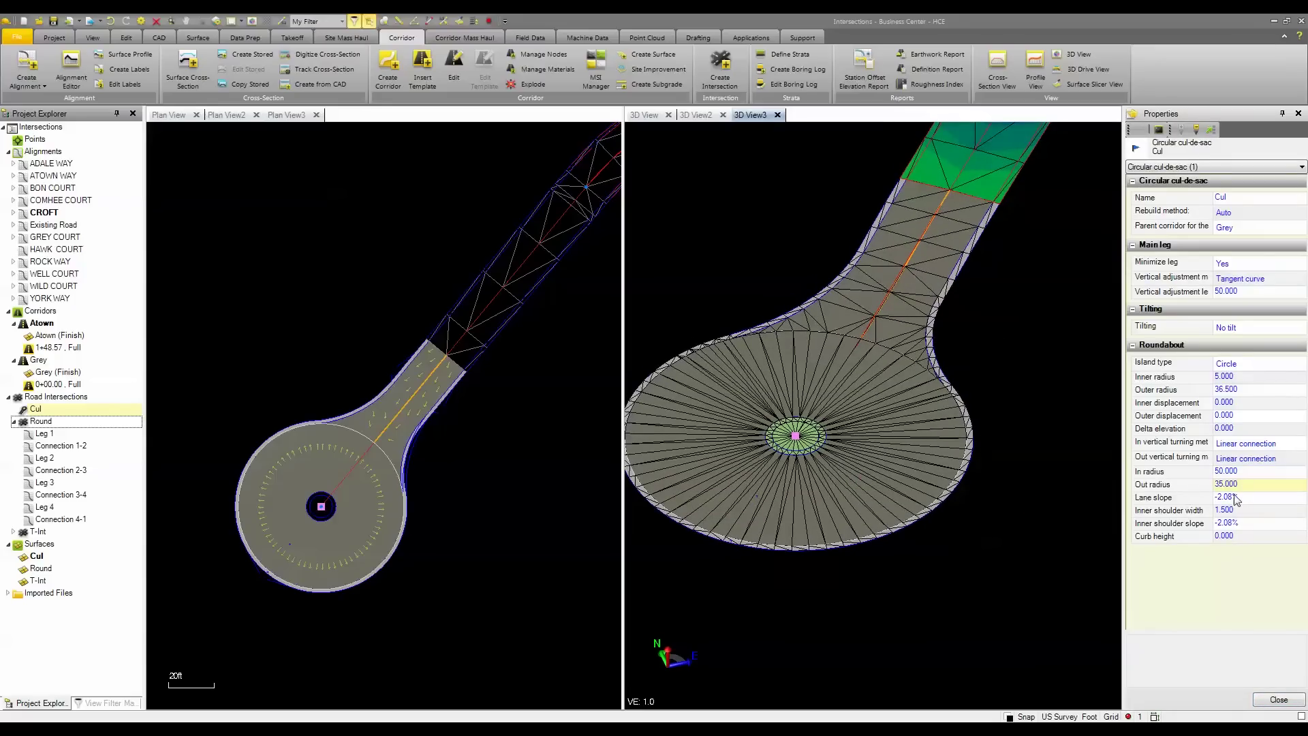
scroll(862, 548, down, 2)
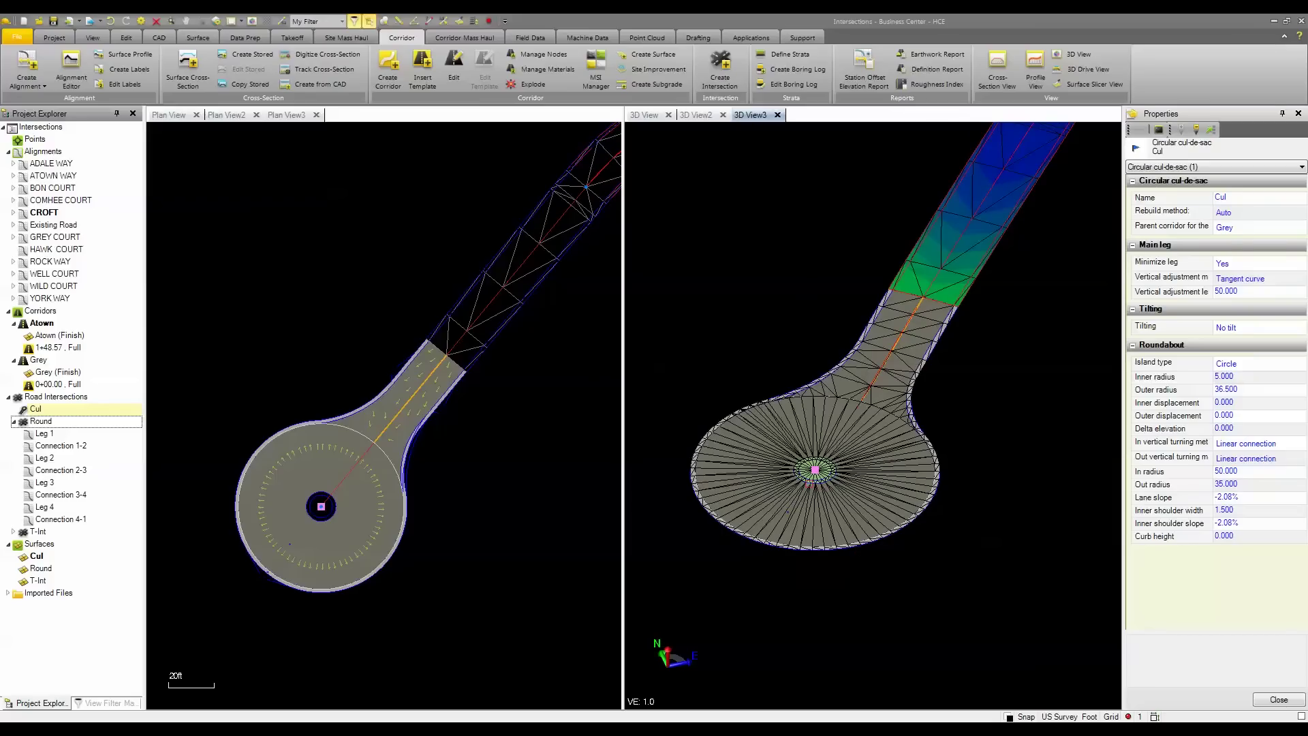